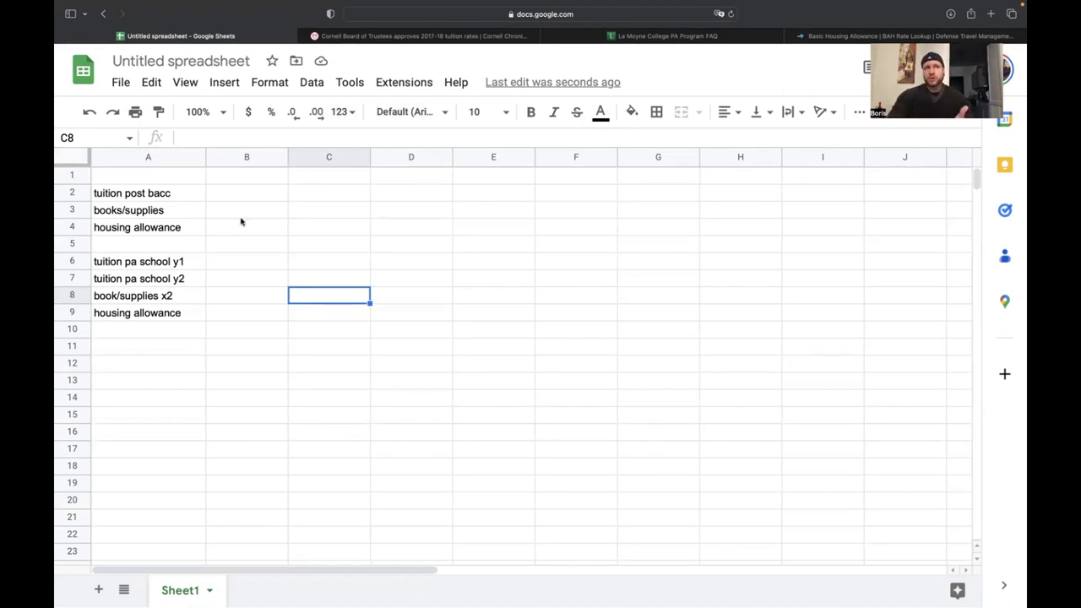
Step: Open the Cornell Chronicle article on 2017-18 tuition rates and highlight the tuition figure for endowed colleges and out-of-state students
click(397, 37)
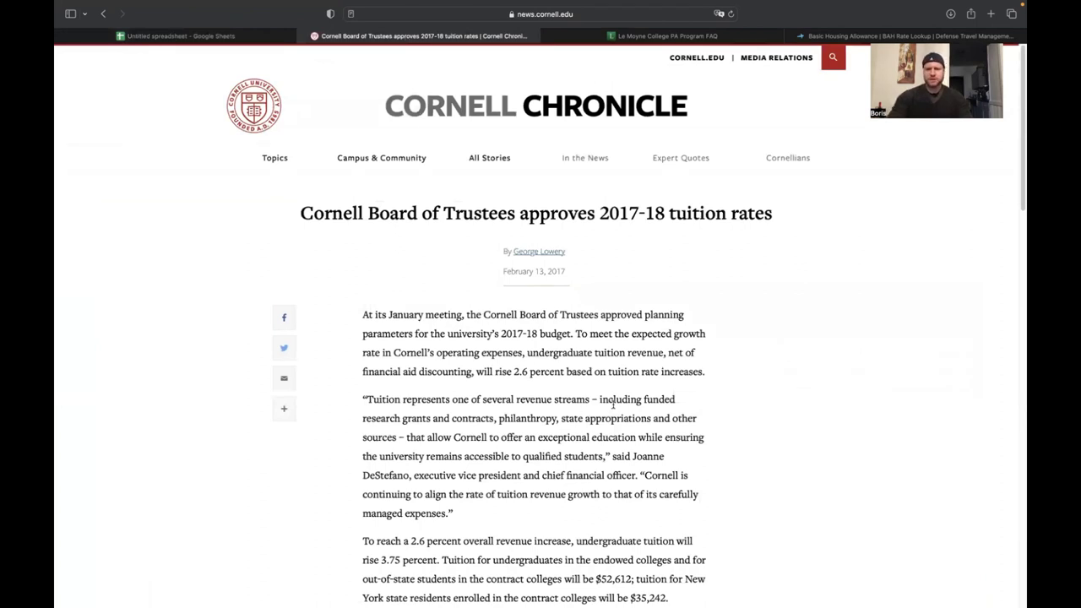
scroll(613, 405, down, 2)
scroll(614, 404, down, 2)
scroll(613, 403, up, 1)
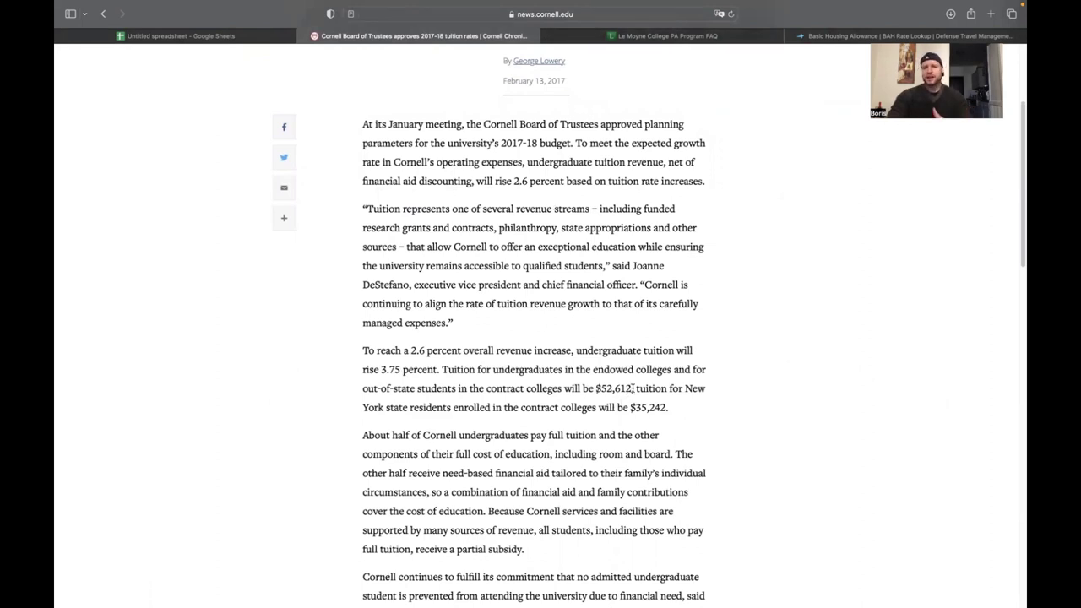
drag(634, 387, 596, 388)
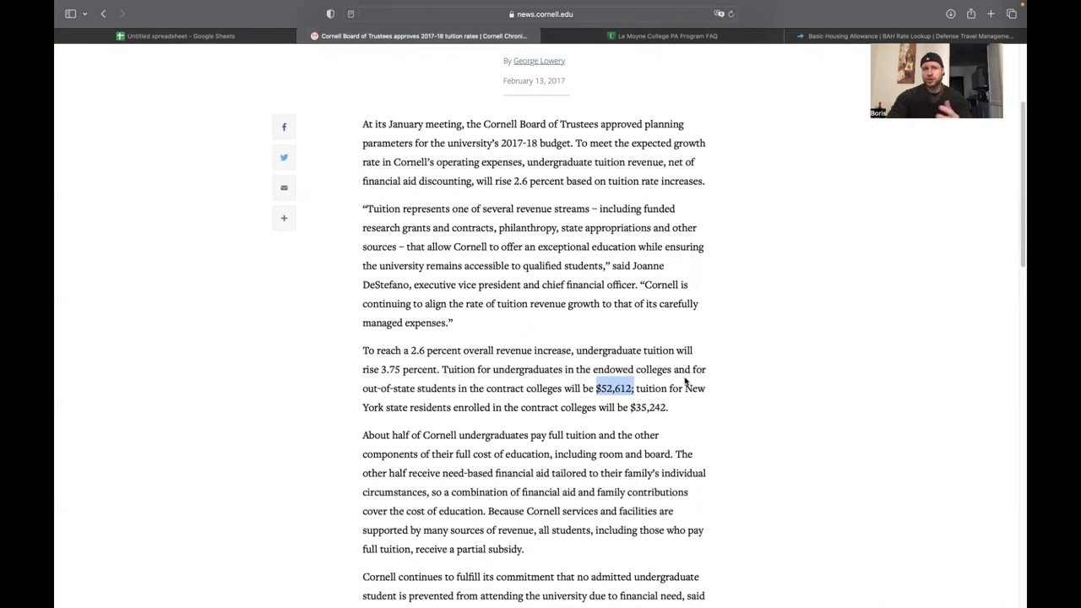
Step: Return to the Google Sheets spreadsheet and enter 52000 in B2 as the post bacc tuition
click(207, 37)
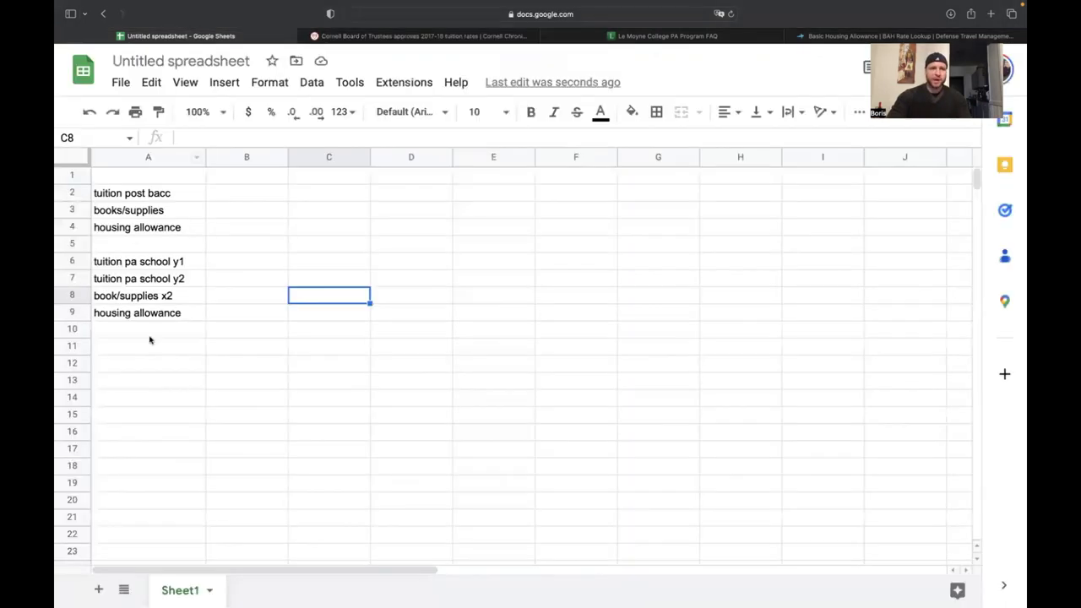
click(135, 197)
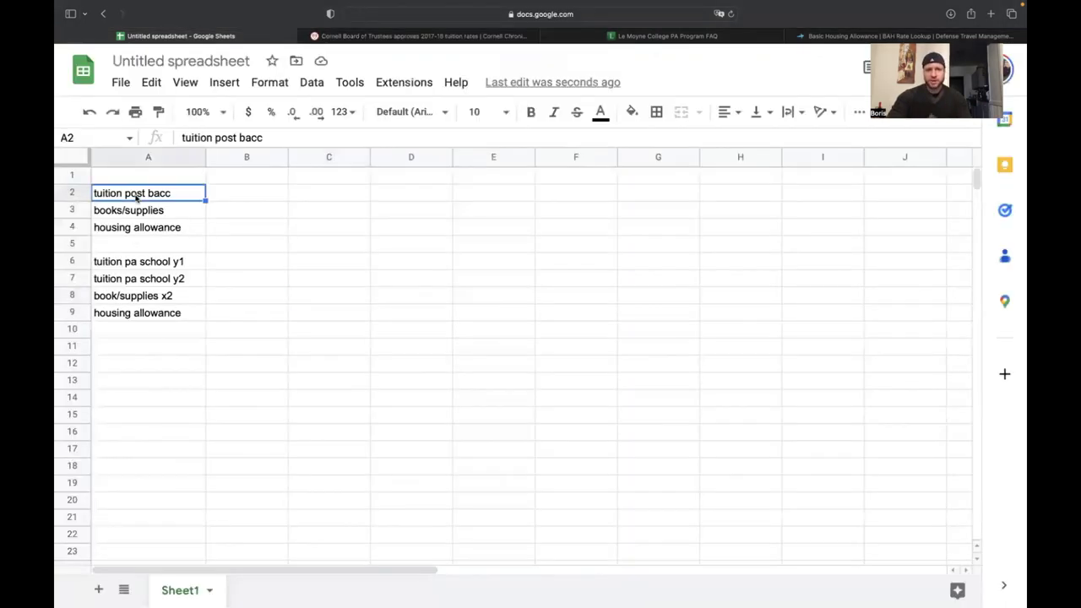
click(229, 195)
text(52000)
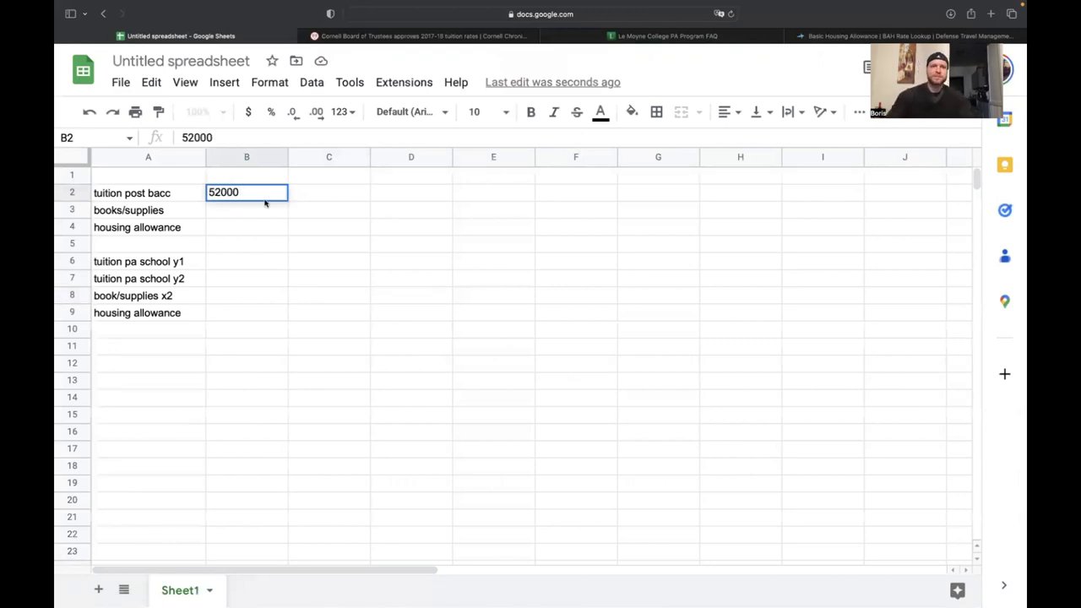
click(296, 267)
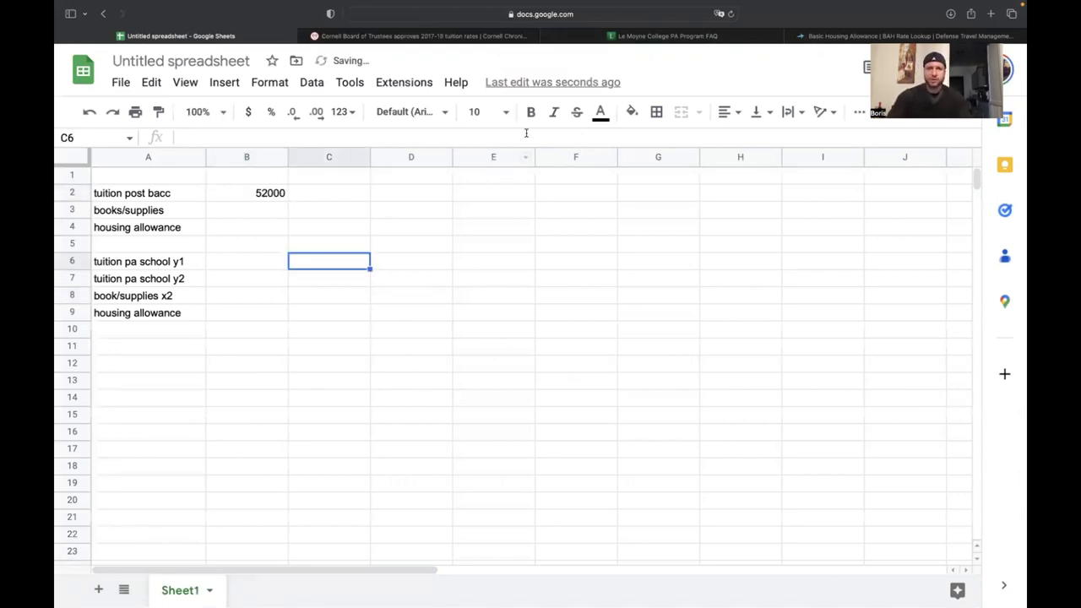
Step: Open the Le Moyne College PA Program FAQ and examine the second-year budget, the post-graduation fees and the grand total
click(441, 37)
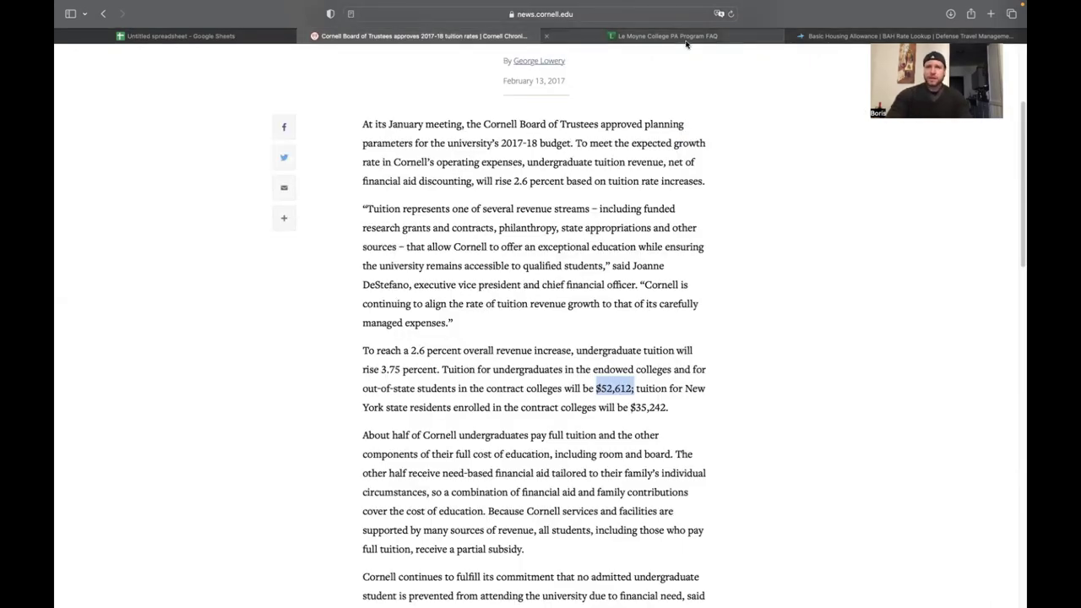
mouse_move(686, 44)
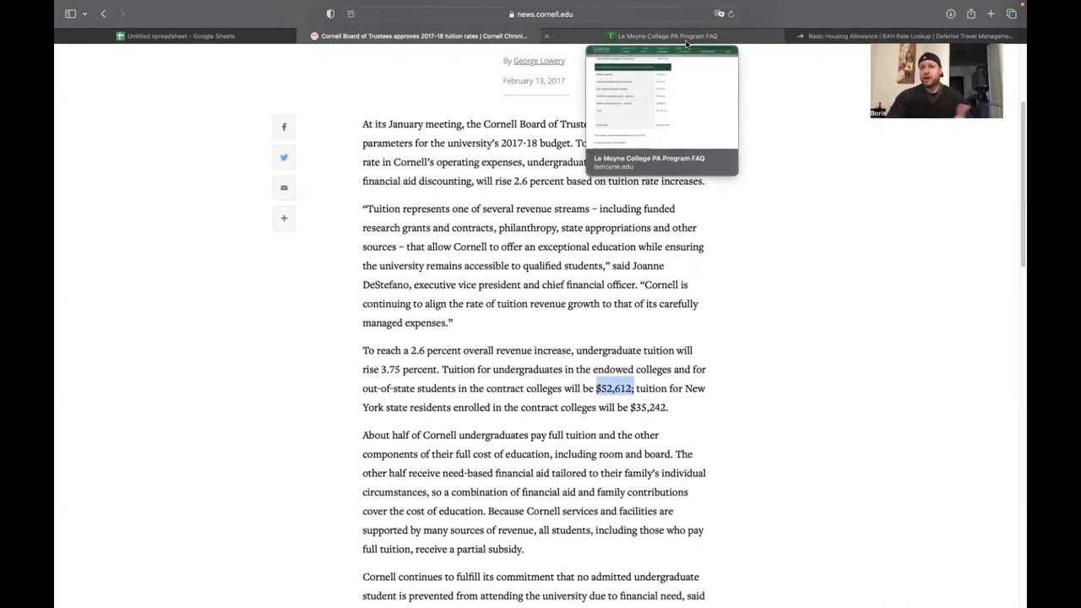
click(687, 42)
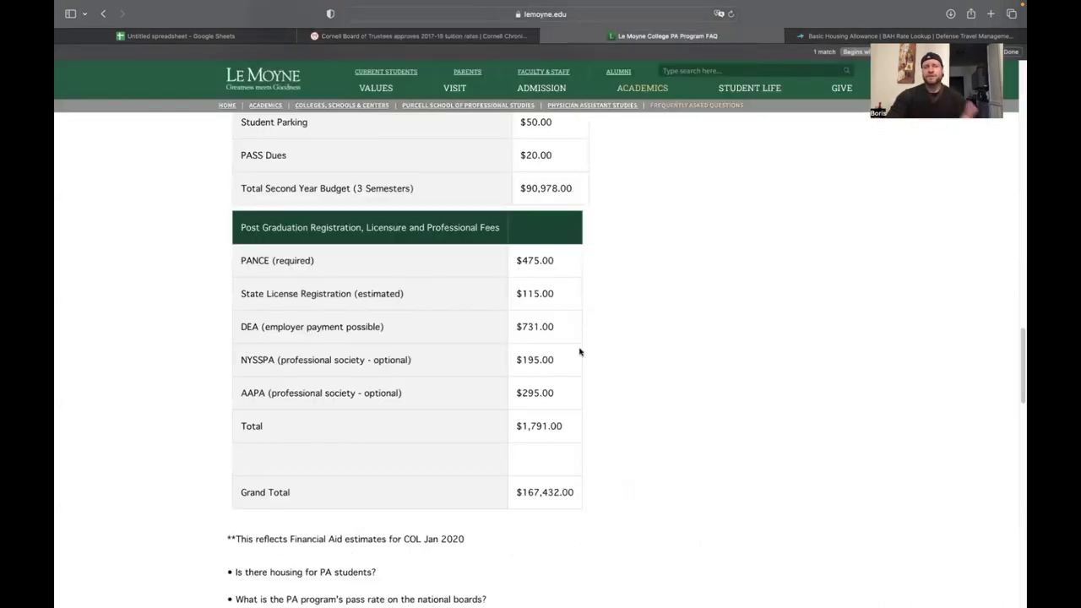
scroll(580, 352, down, 1)
scroll(579, 351, up, 5)
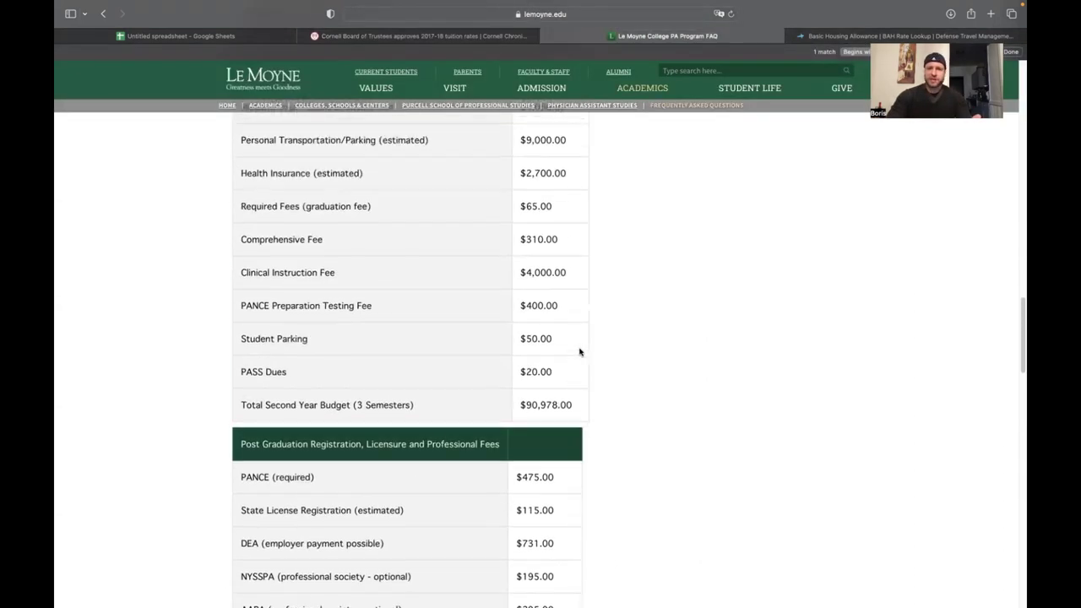
scroll(579, 352, up, 2)
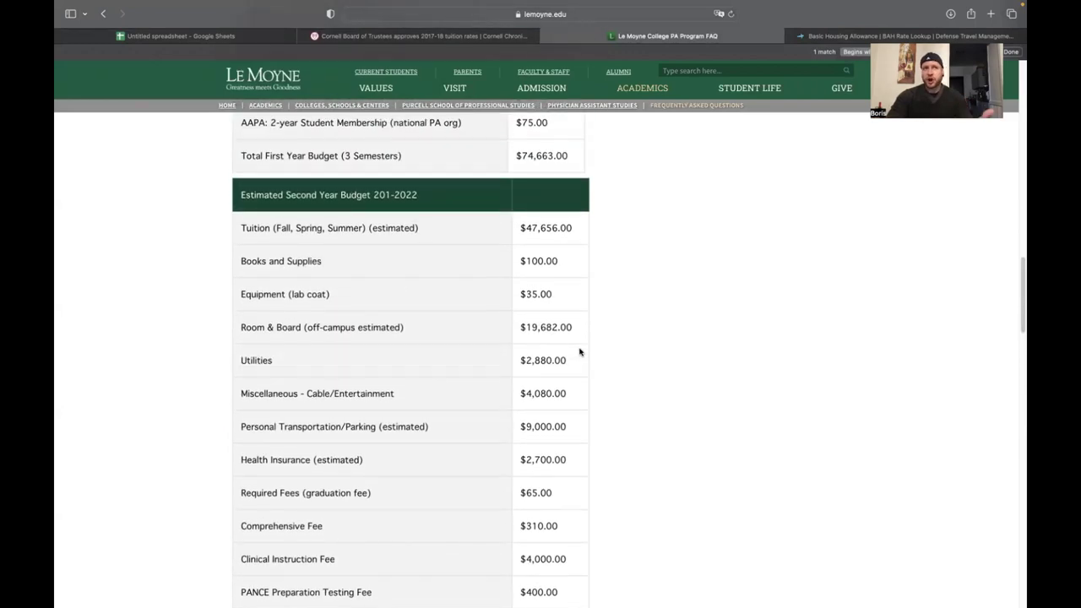
scroll(580, 351, down, 5)
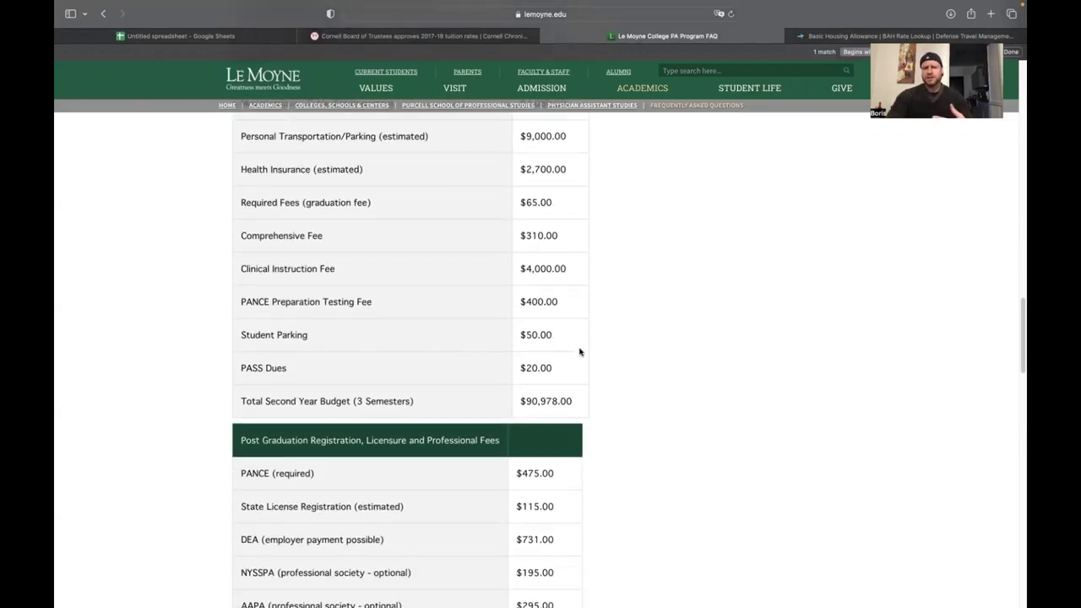
scroll(580, 351, down, 2)
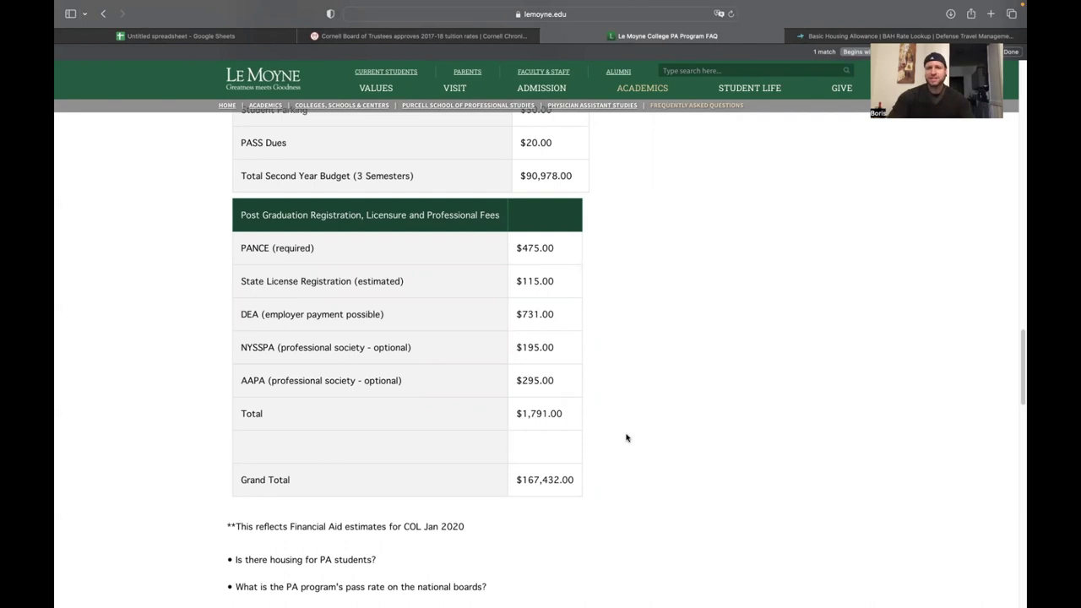
scroll(627, 437, down, 1)
scroll(627, 438, up, 1)
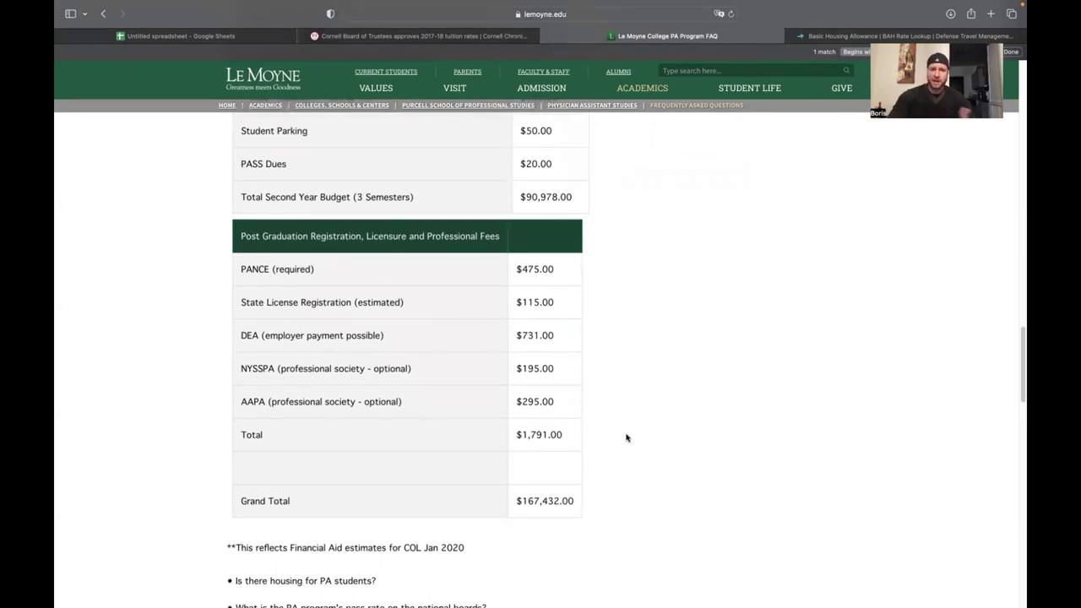
scroll(627, 438, up, 2)
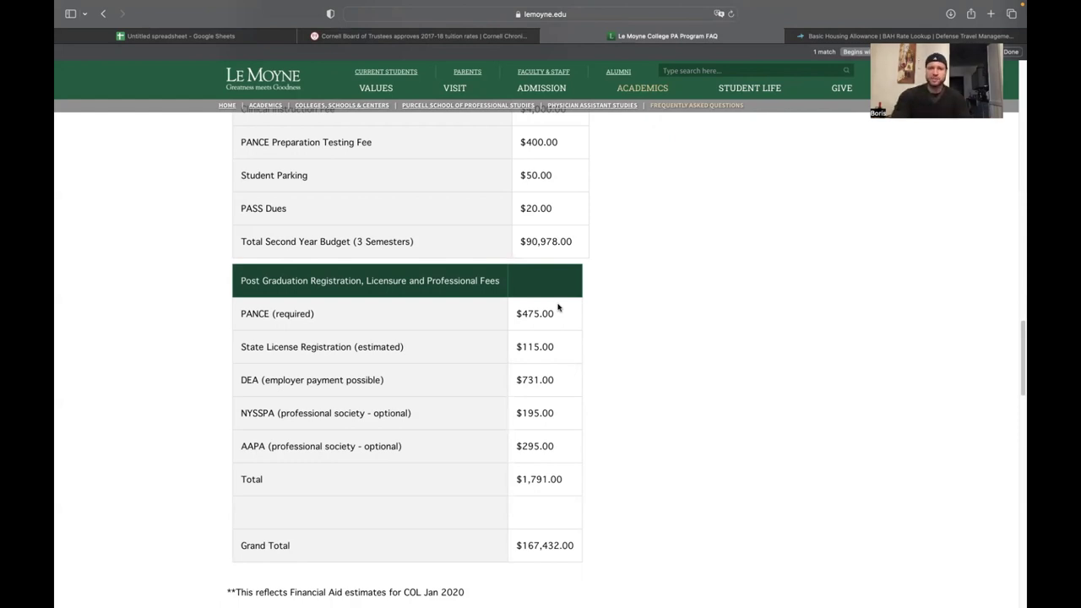
scroll(538, 439, down, 2)
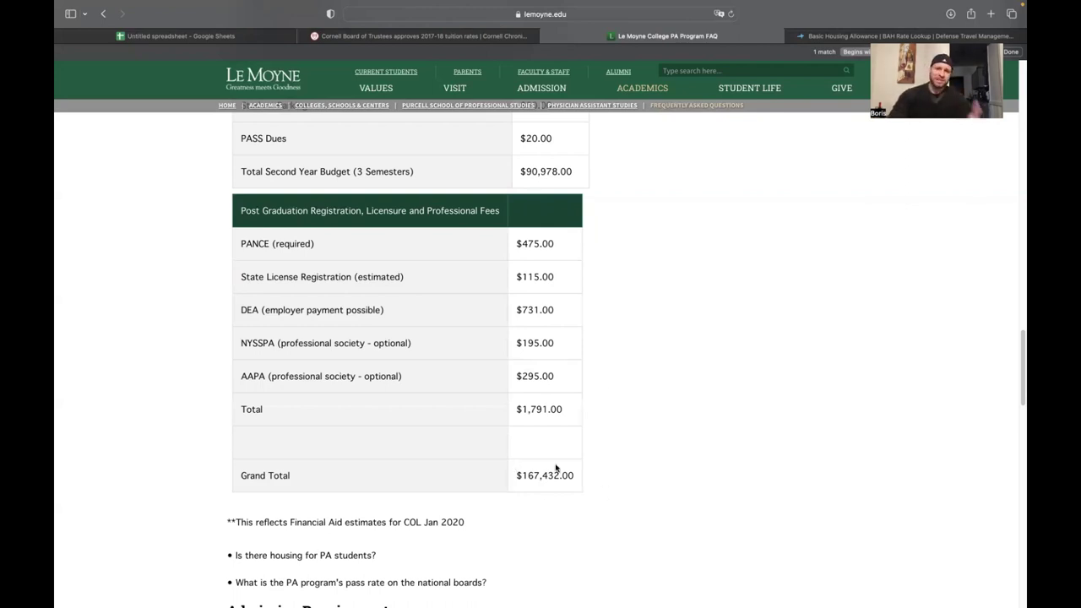
scroll(556, 467, down, 1)
Step: Compare the tuition rows in the estimated first-year and second-year budget tables of the PA program
scroll(556, 467, up, 10)
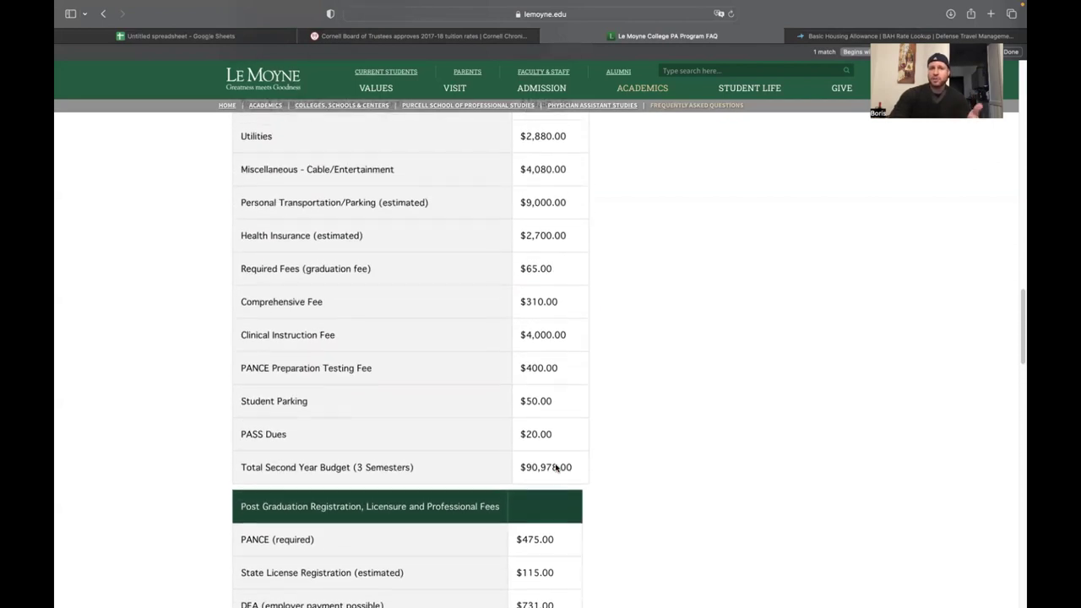
scroll(556, 468, up, 9)
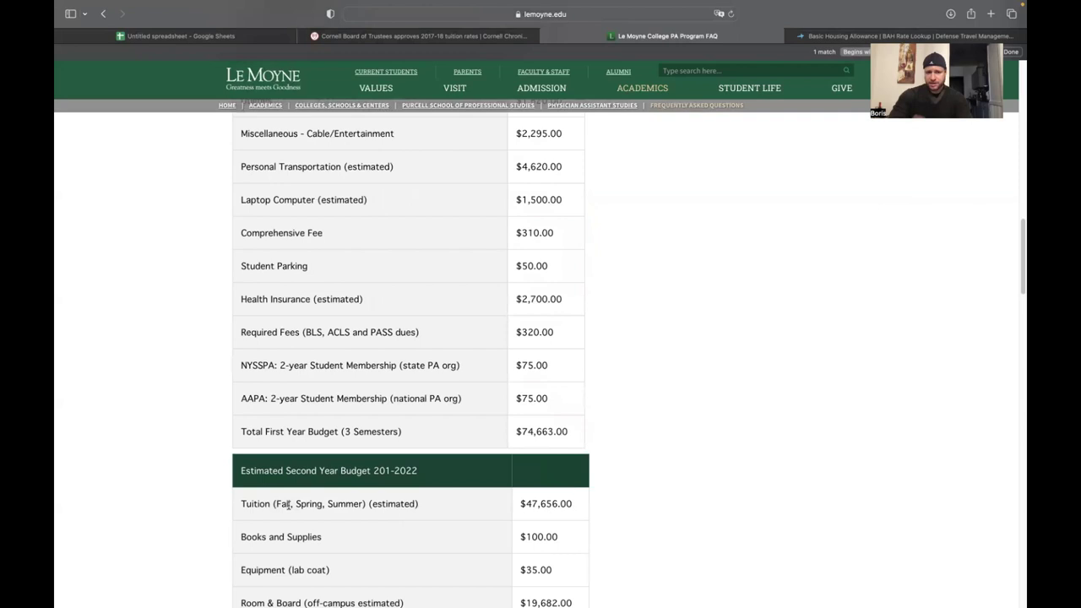
scroll(620, 519, up, 7)
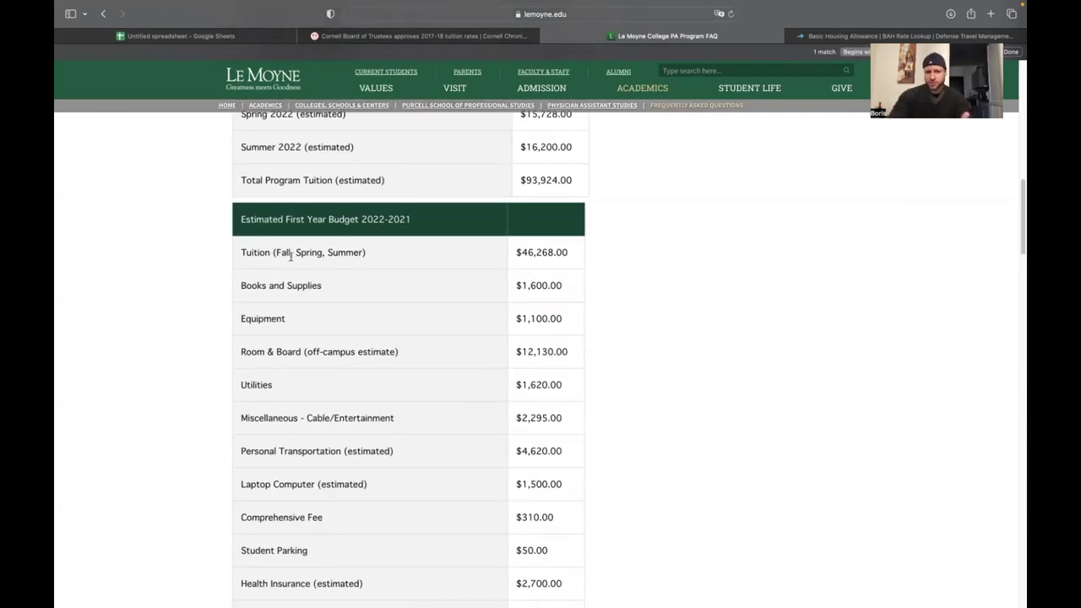
scroll(377, 320, down, 4)
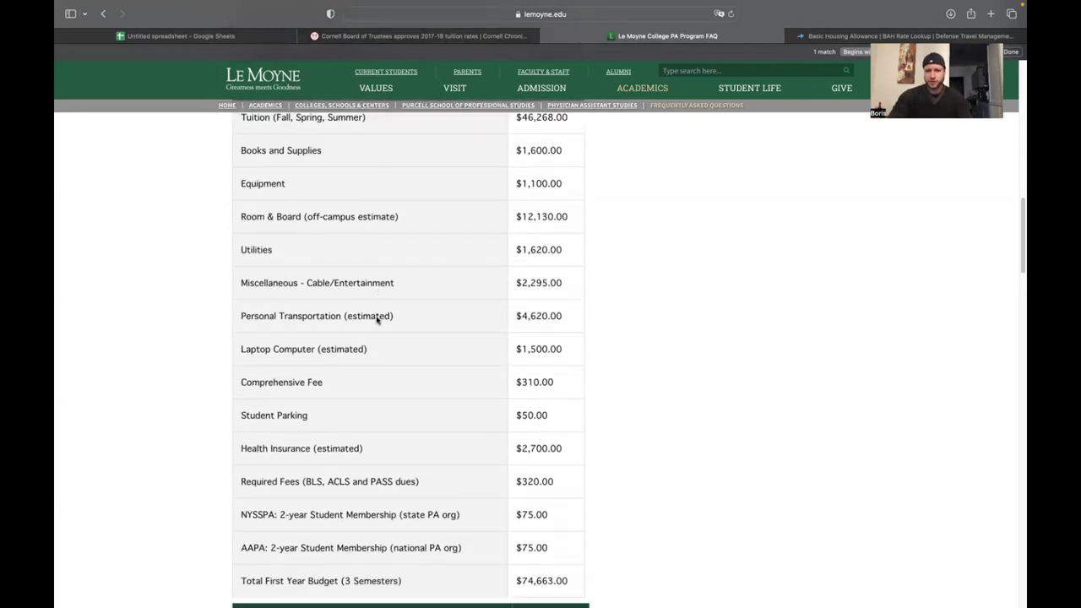
scroll(377, 319, up, 3)
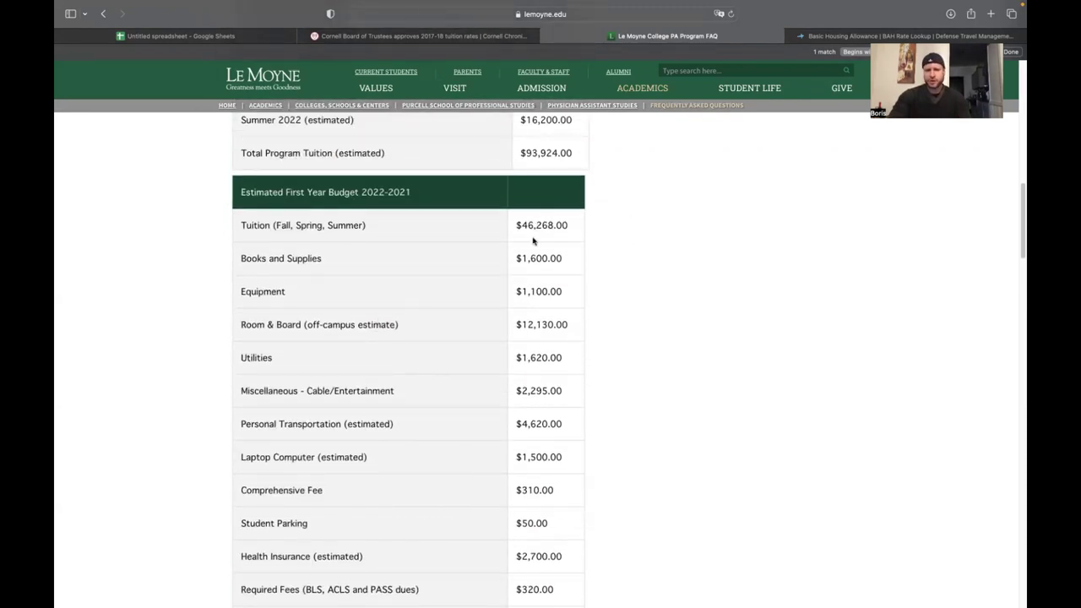
scroll(606, 304, down, 6)
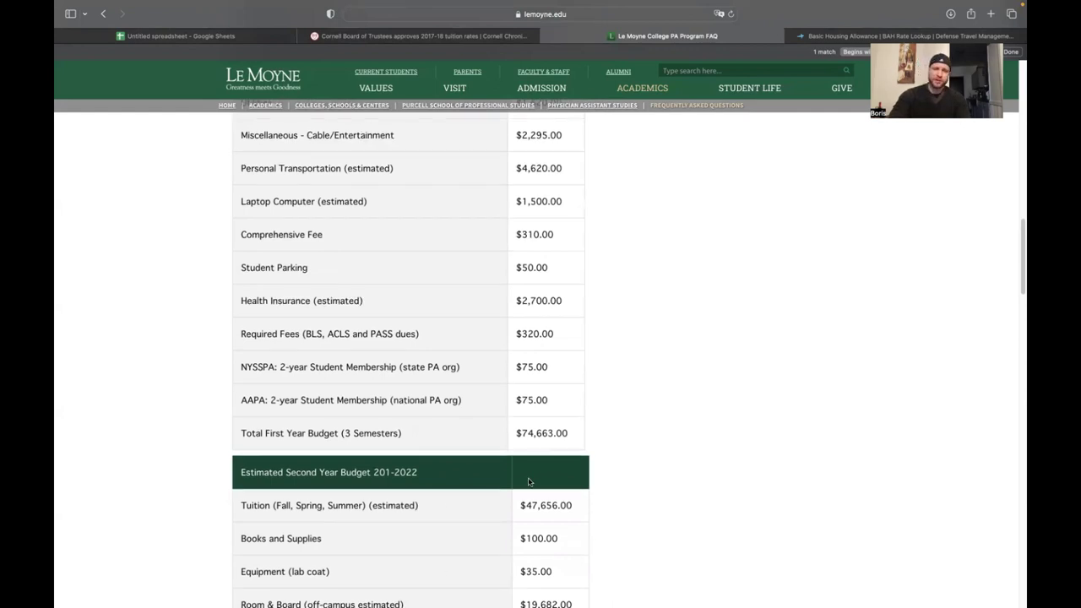
scroll(529, 481, up, 4)
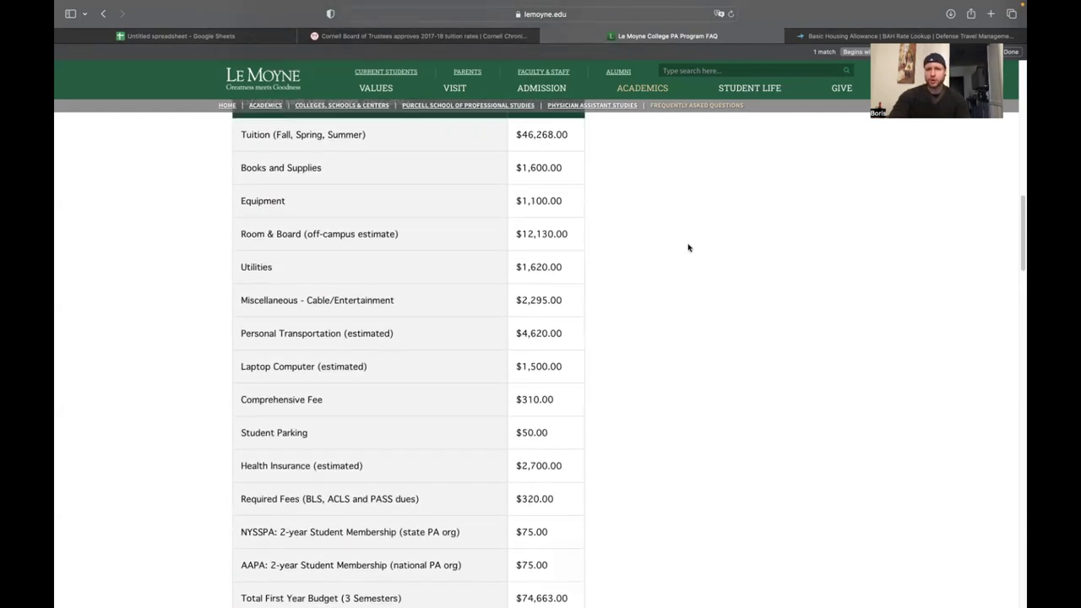
scroll(688, 247, up, 2)
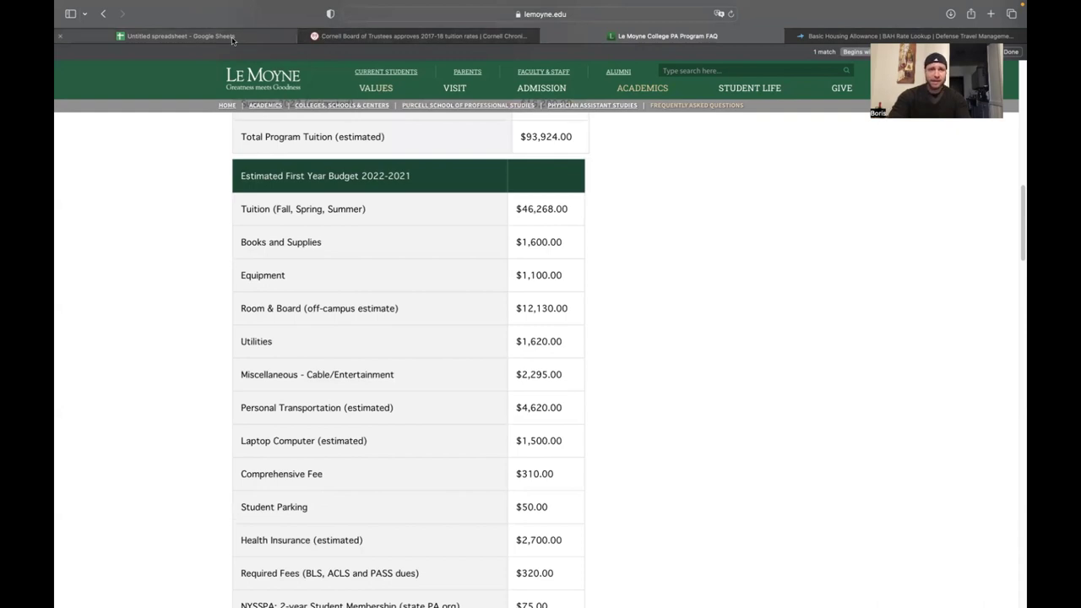
Step: In the spreadsheet, enter PA school tuition of 46000 for year 1 in B6 and 47000 for year 2 in B7
click(233, 39)
click(262, 267)
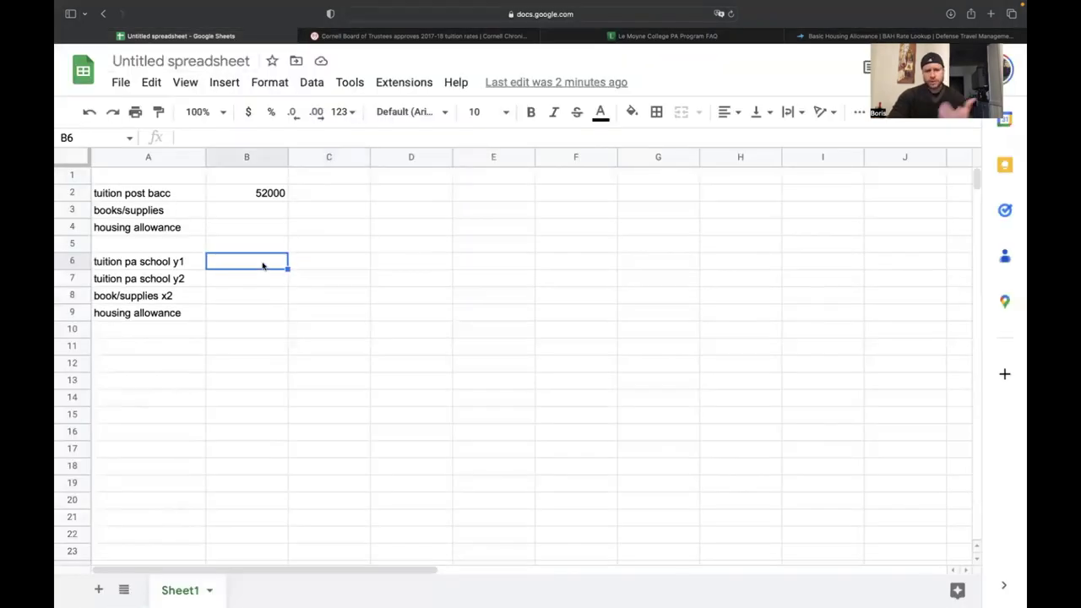
text(46000)
key(Return)
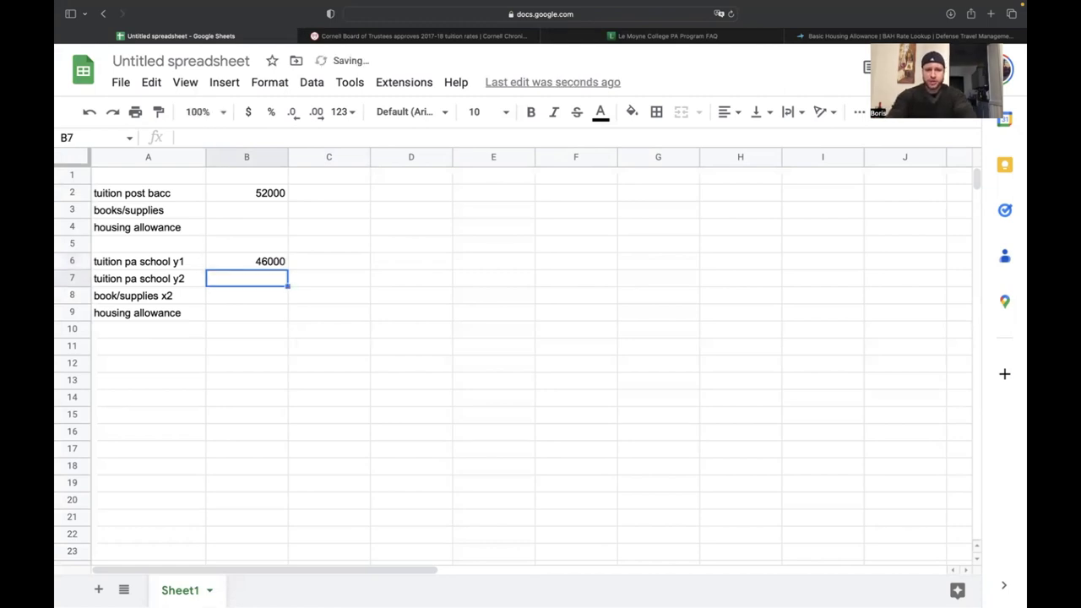
text(47)
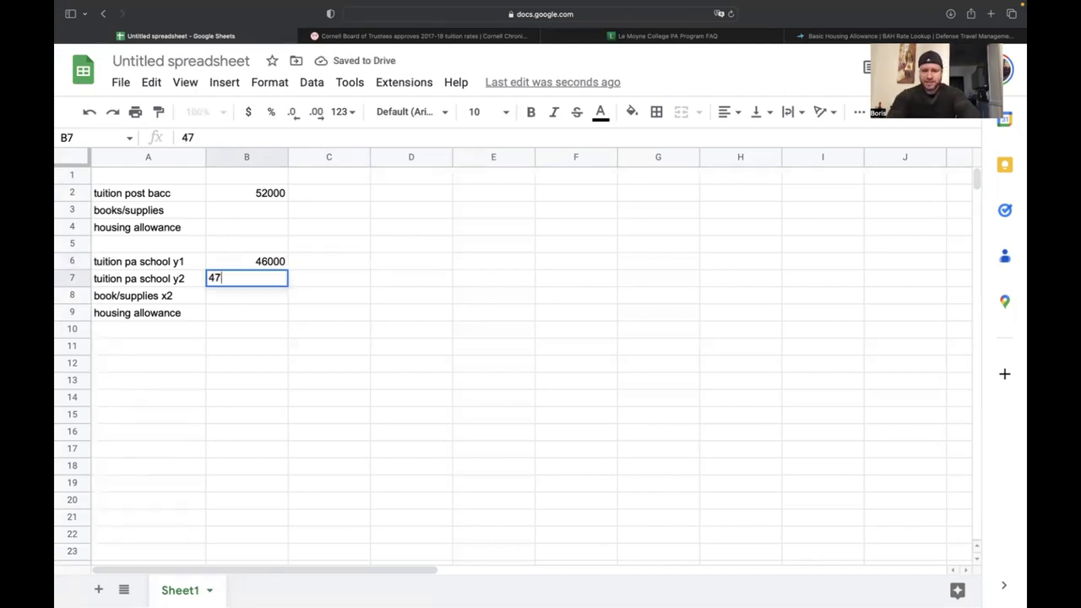
text(0000)
key(BackSpace)
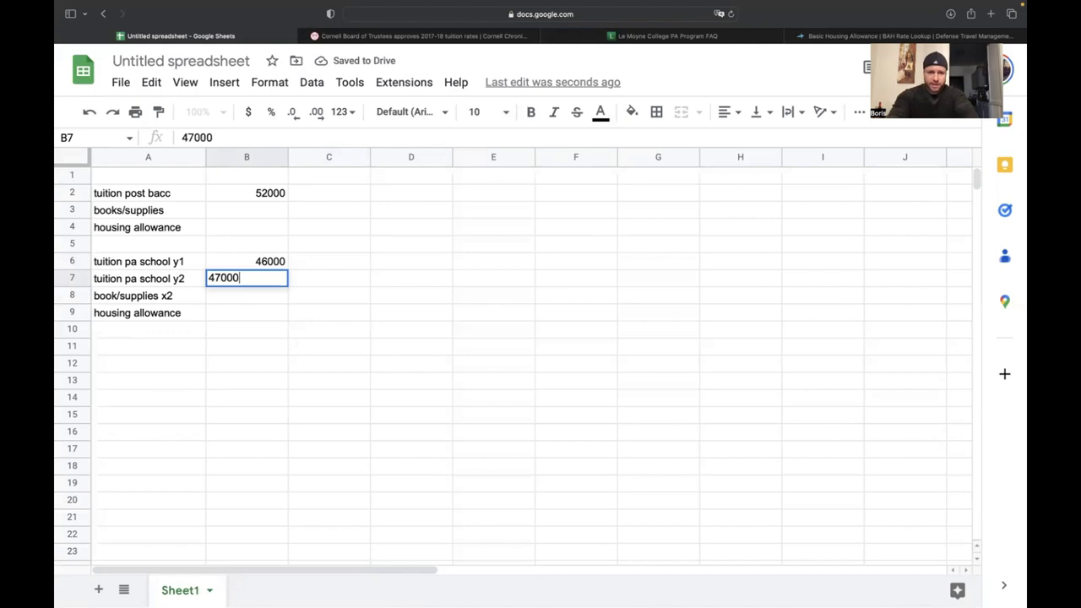
key(Return)
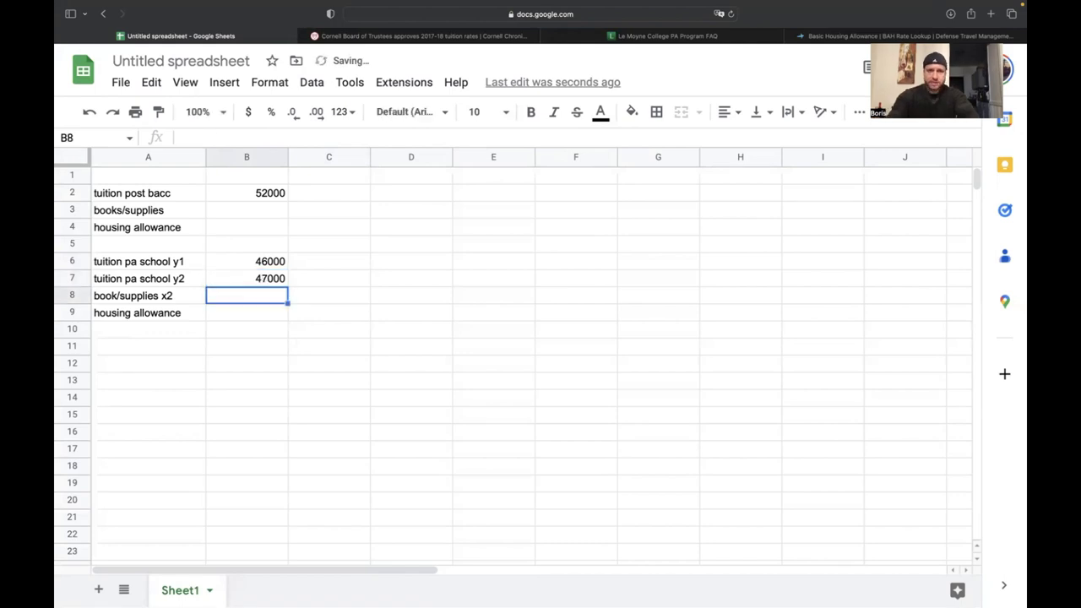
Step: Return to the Le Moyne PA Program FAQ and examine the books, equipment, laptop and fee rows of the estimated first-year budget
click(654, 36)
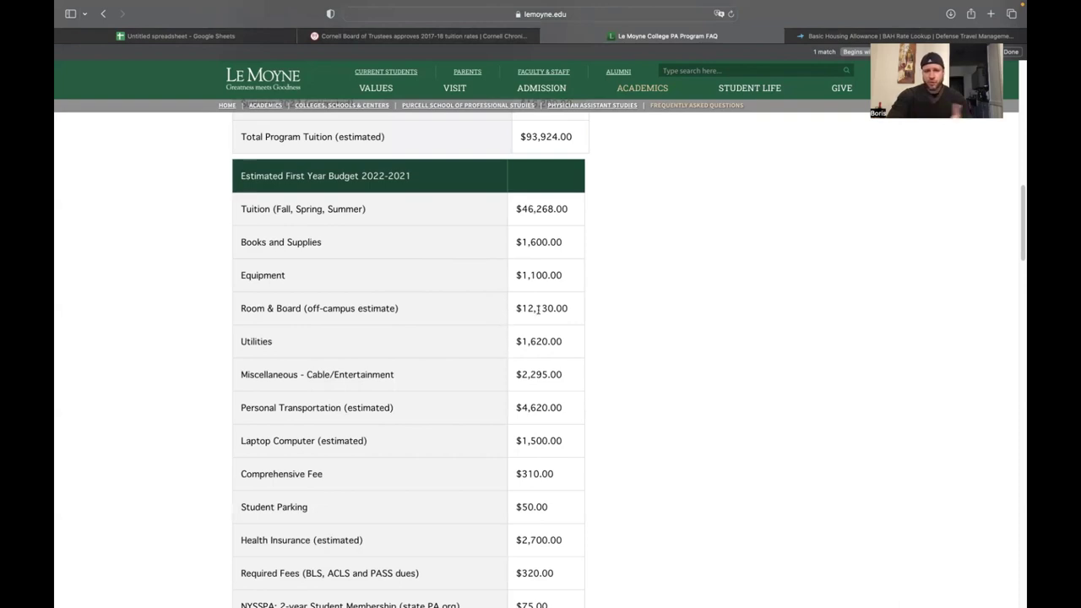
scroll(520, 316, down, 2)
scroll(538, 310, down, 1)
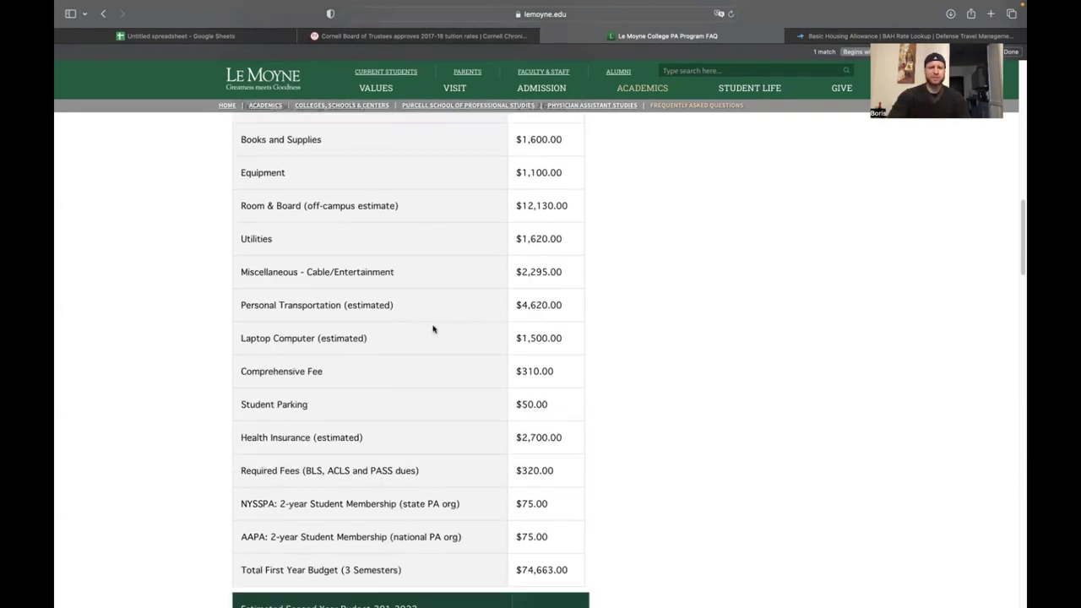
scroll(433, 329, down, 1)
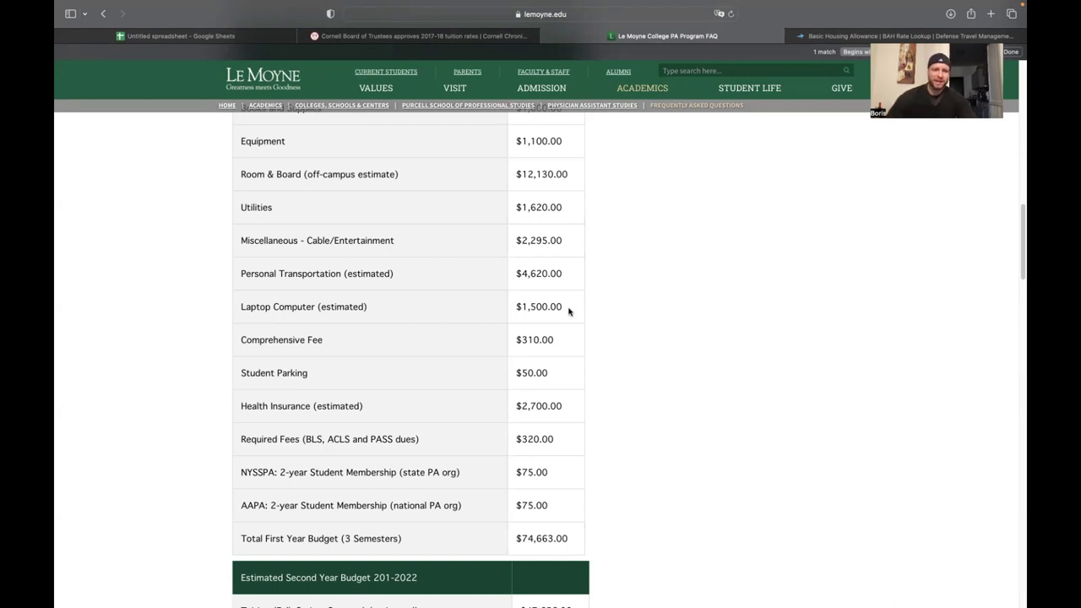
scroll(569, 311, down, 1)
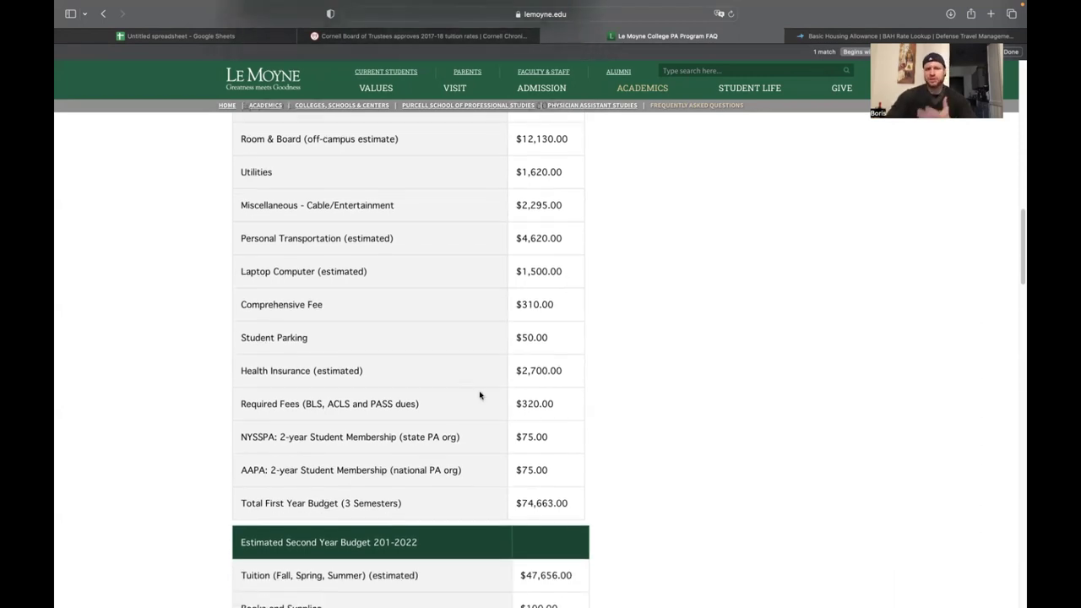
scroll(480, 396, up, 5)
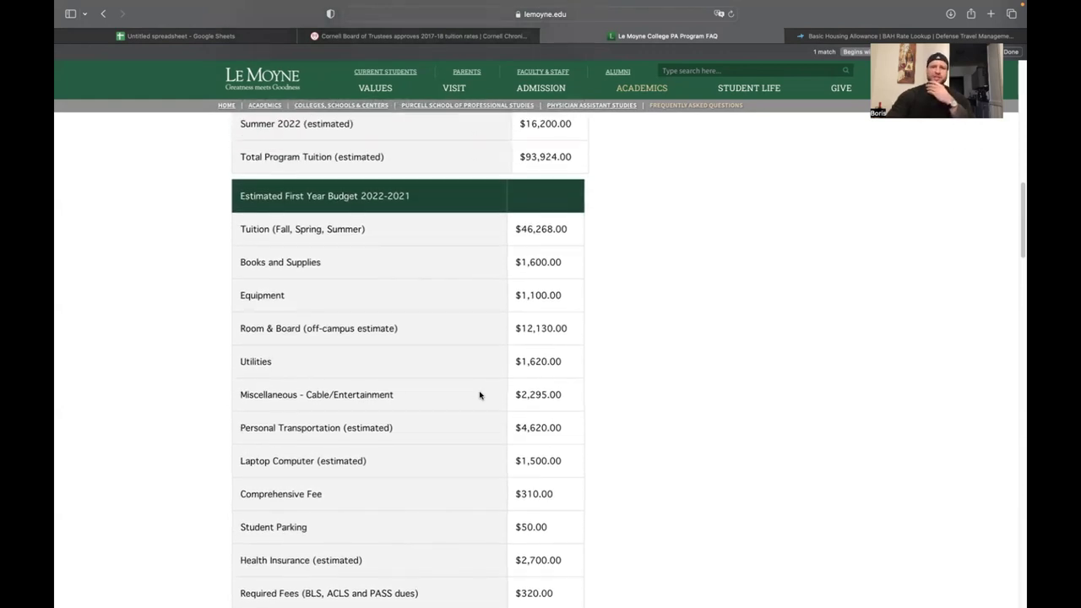
scroll(480, 395, up, 1)
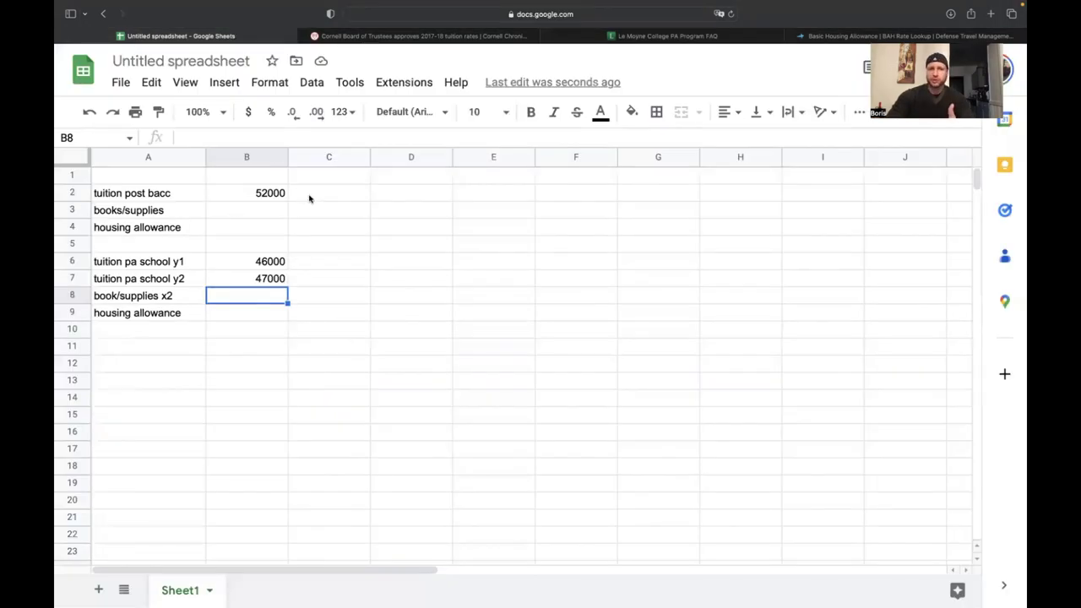
Step: In the spreadsheet, enter 1000 in B3 for post bacc books/supplies and 2000 in B8 for PA school books/supplies
click(269, 212)
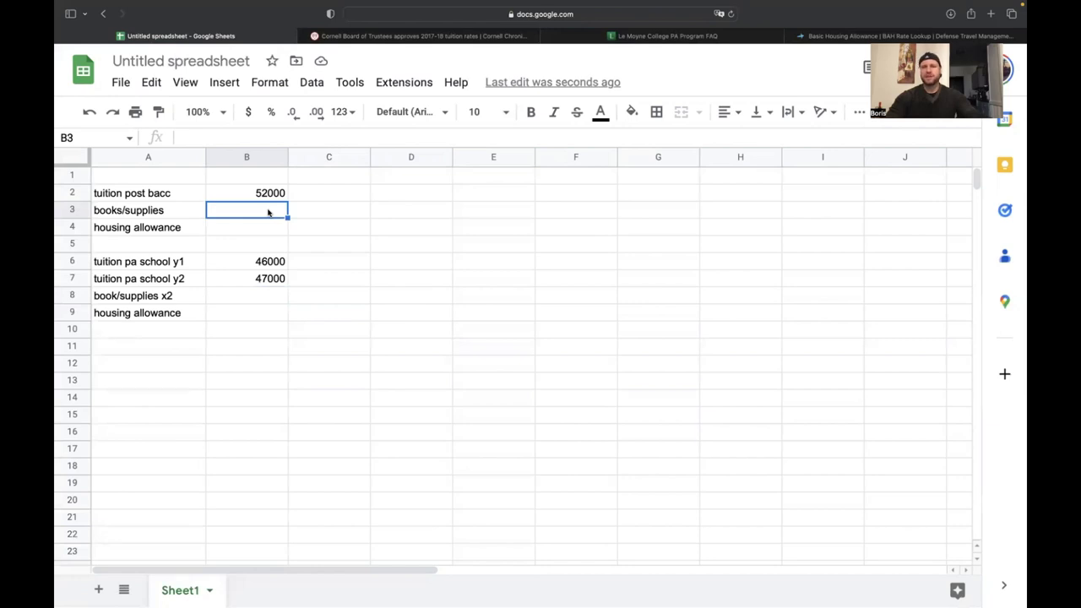
text(1000)
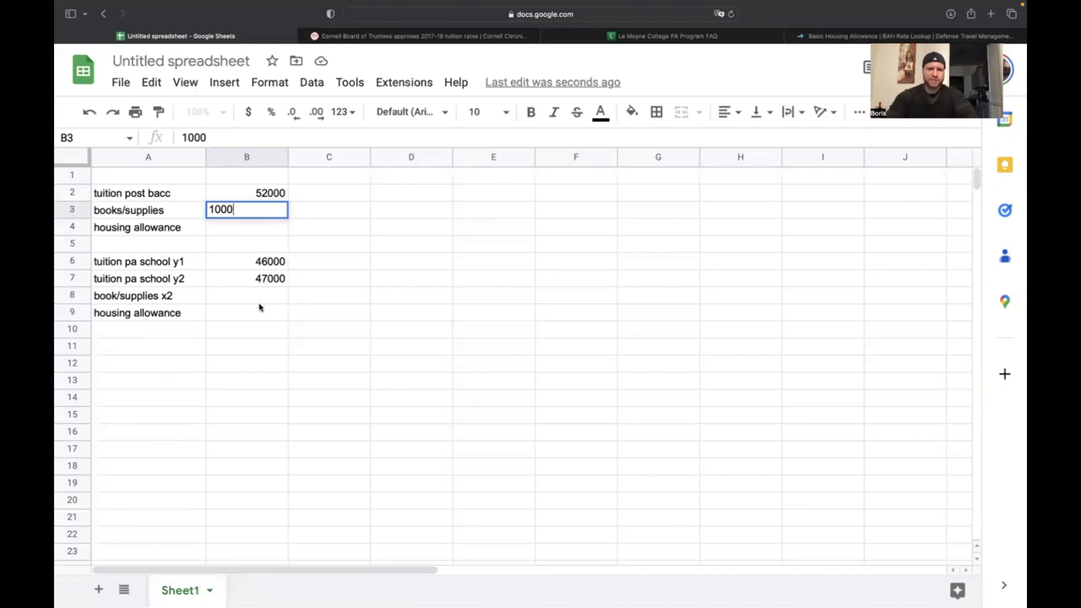
click(271, 295)
text(2000)
key(Return)
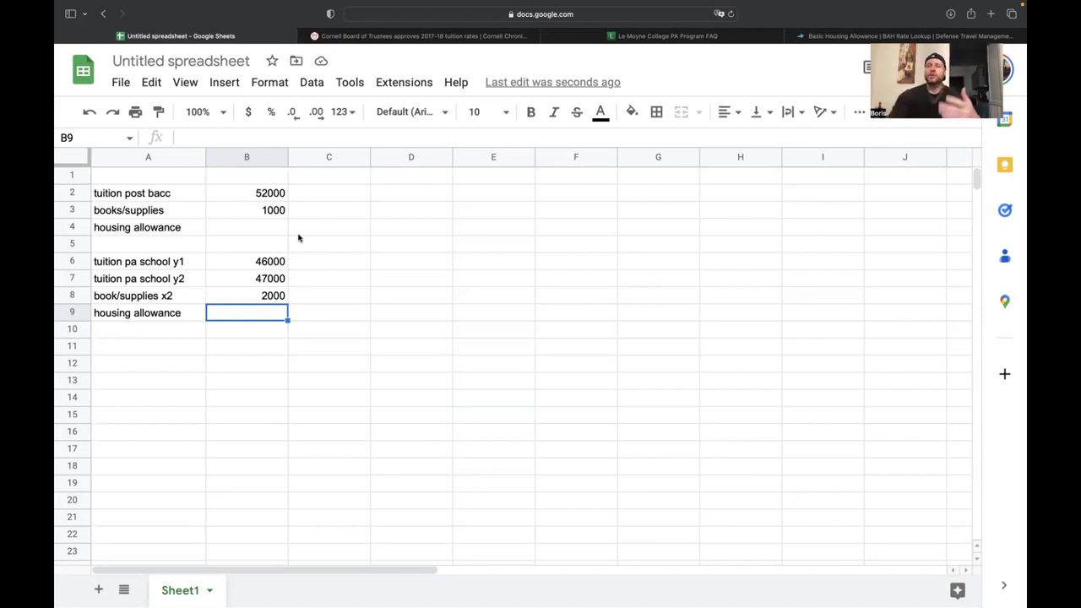
Step: On the BAH Rate Lookup page, look up the 2019 housing allowance for ZIP code 13210 at pay grade E-5 and open the results
click(858, 37)
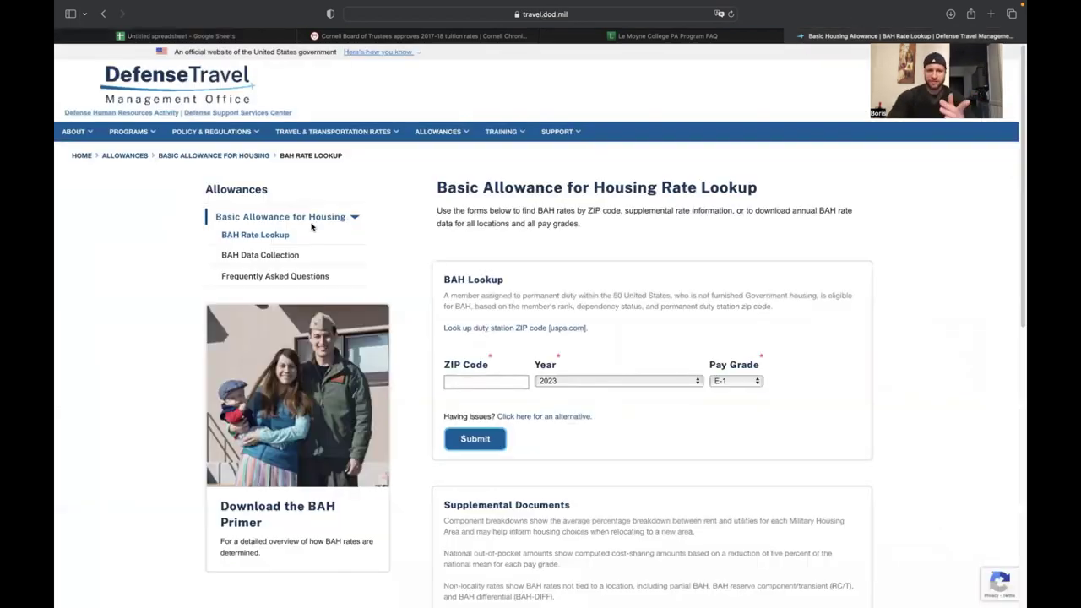
scroll(592, 295, down, 2)
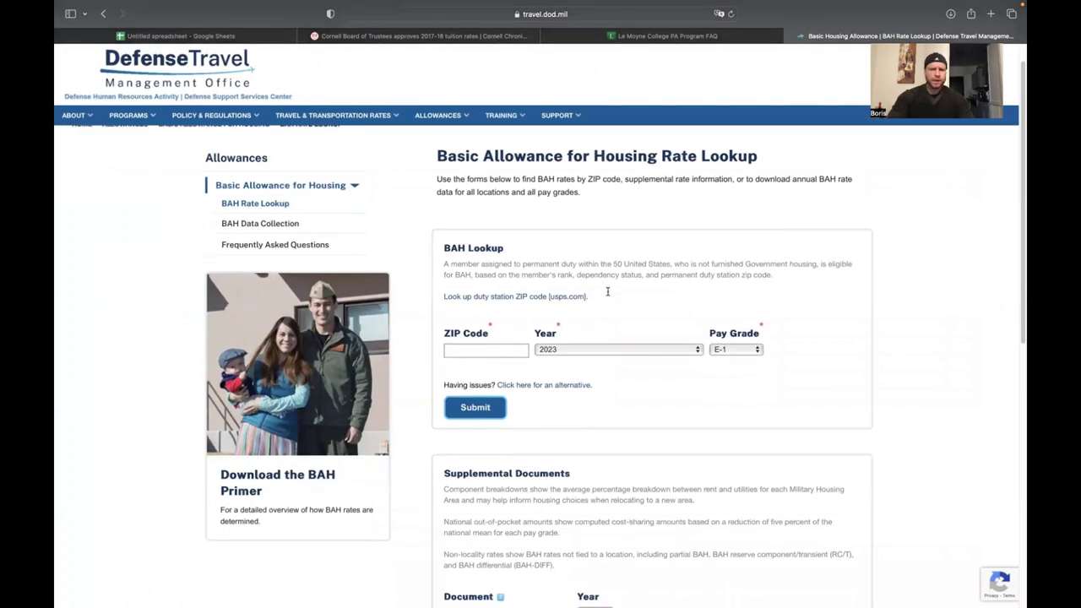
scroll(608, 295, down, 2)
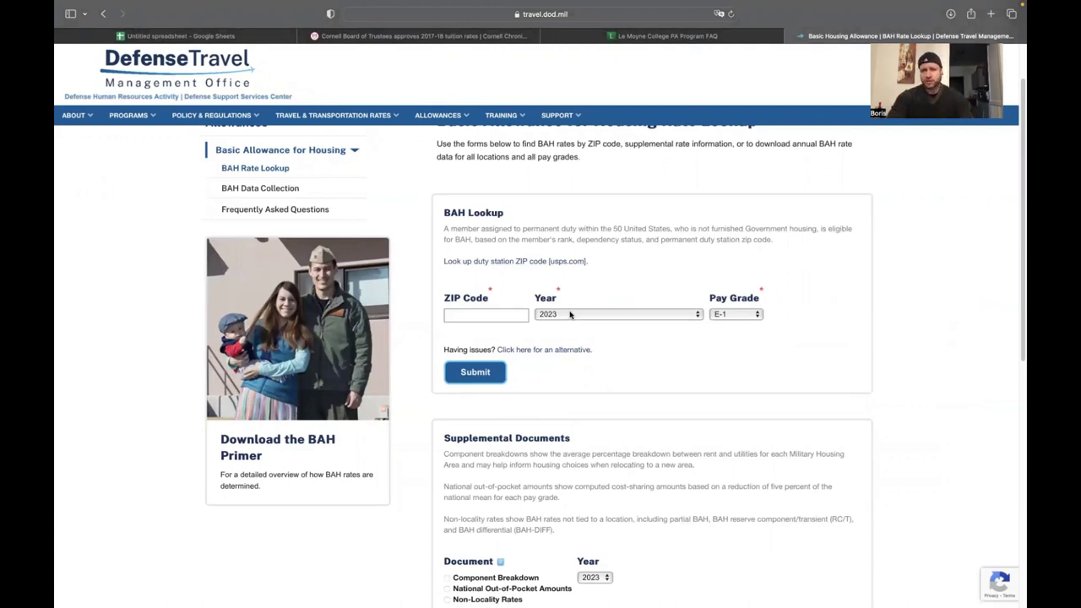
click(570, 314)
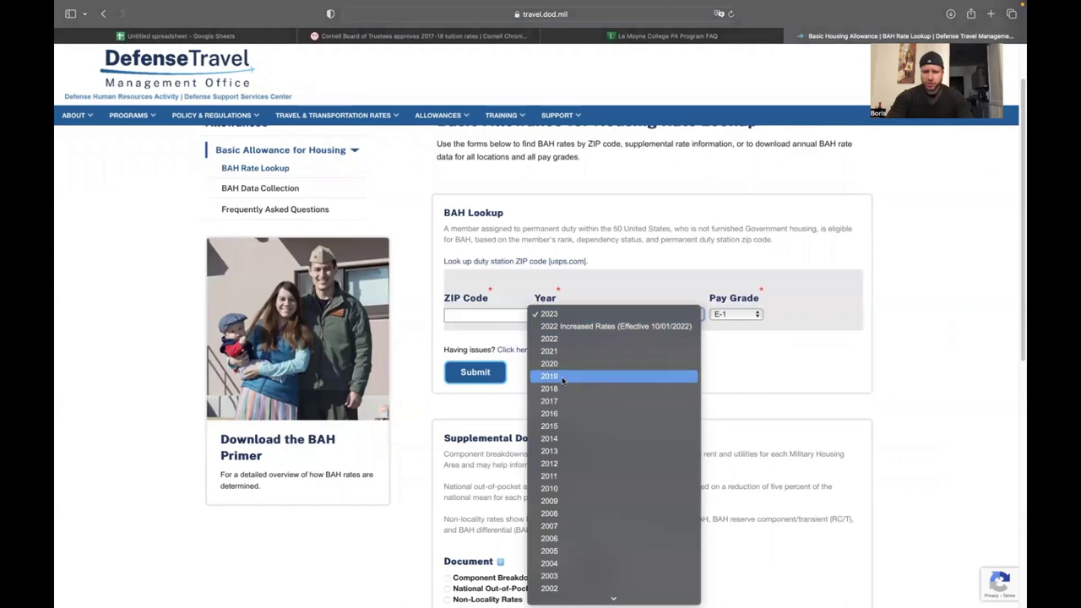
click(563, 377)
click(516, 316)
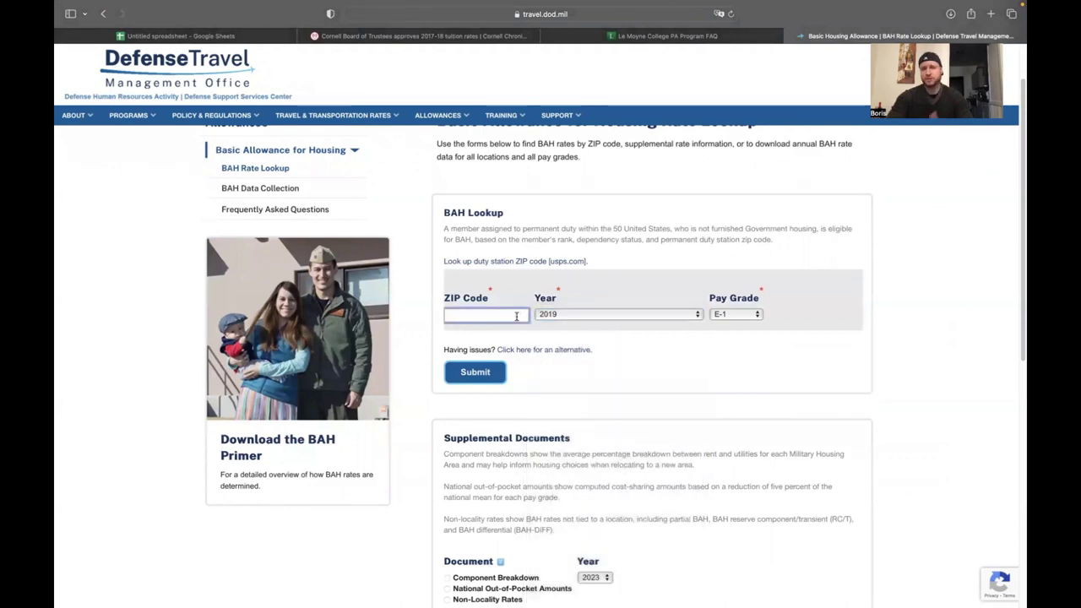
text(13210)
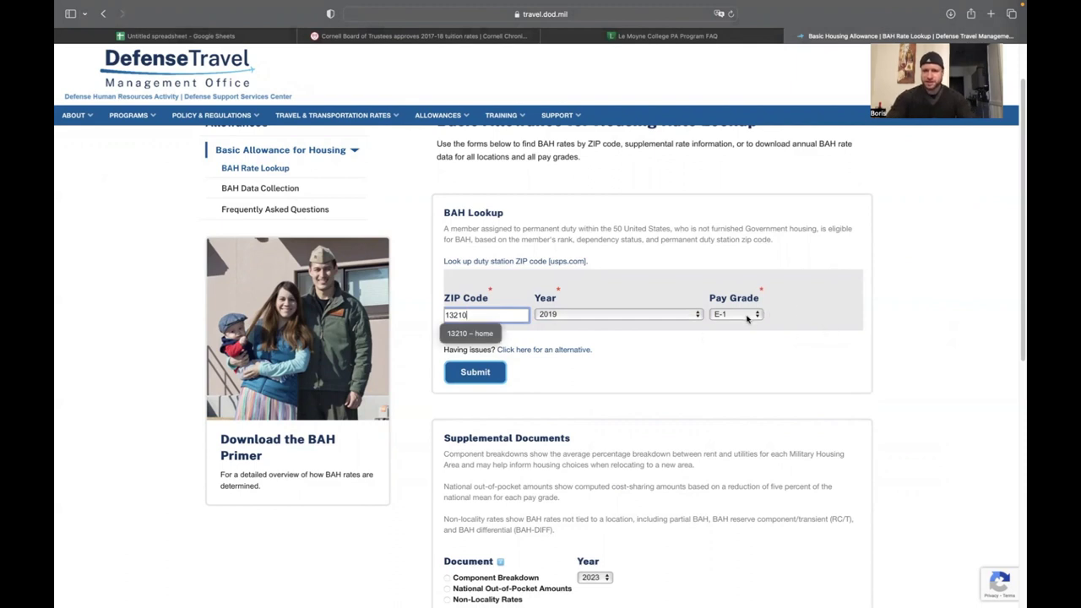
click(746, 317)
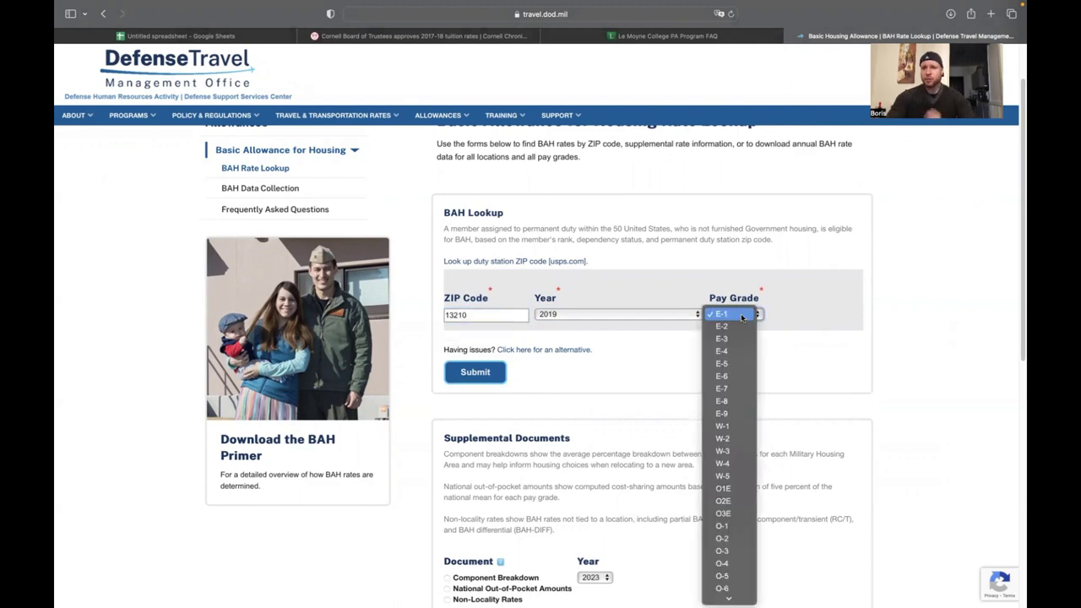
click(730, 365)
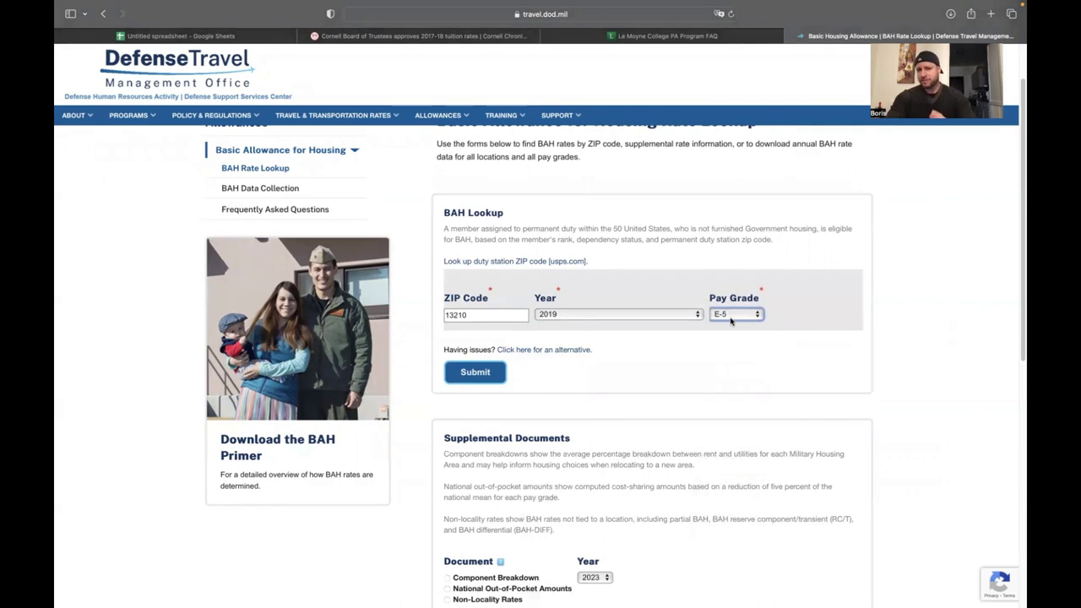
click(476, 372)
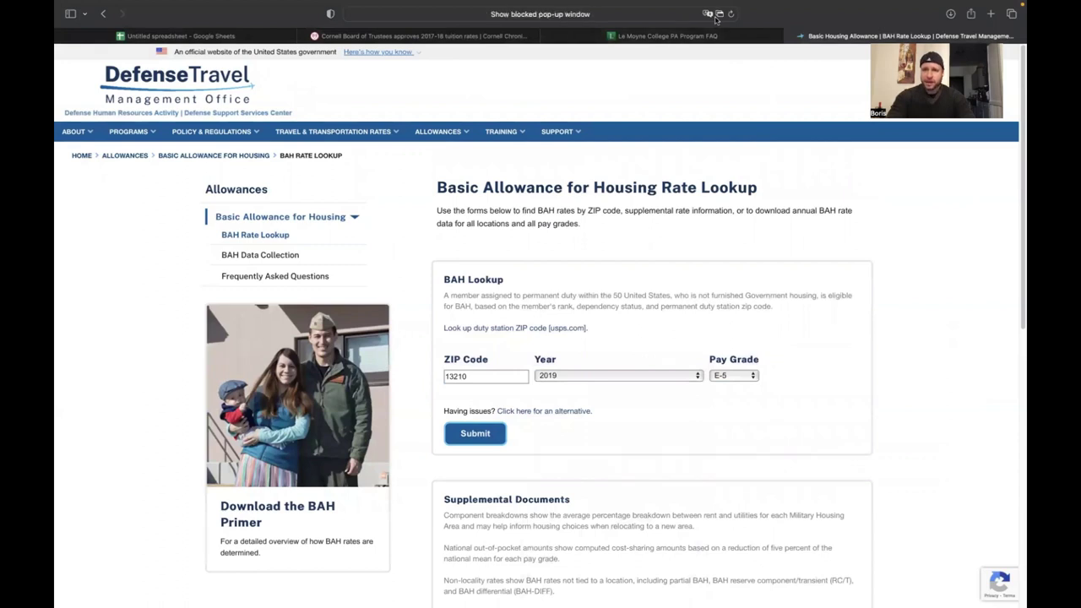
click(719, 15)
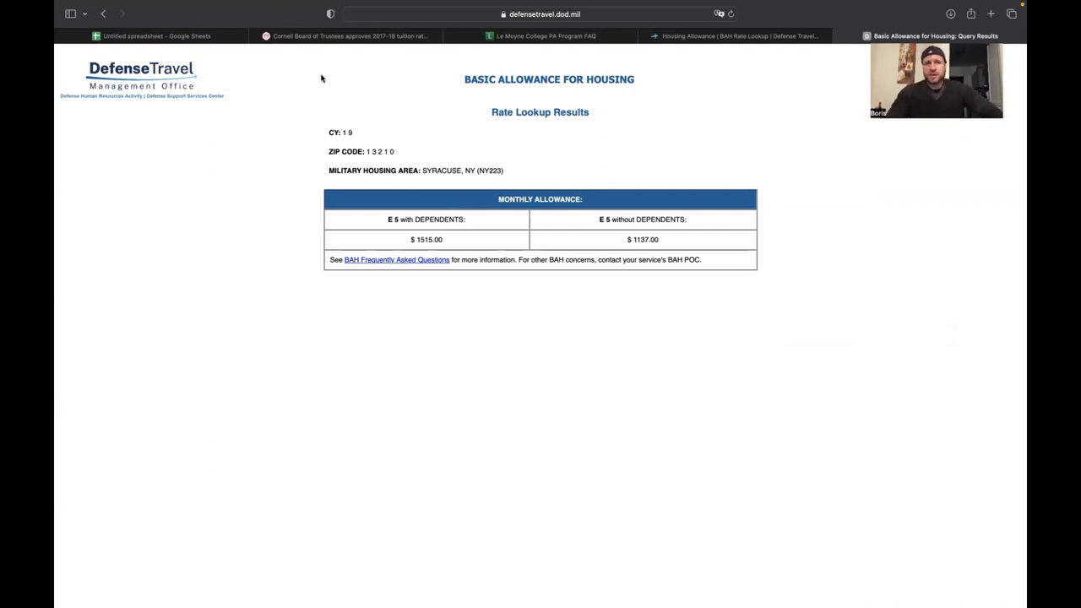
Step: Return to the spreadsheet and enter the PA school housing allowance in B9 as =24*1500
click(230, 38)
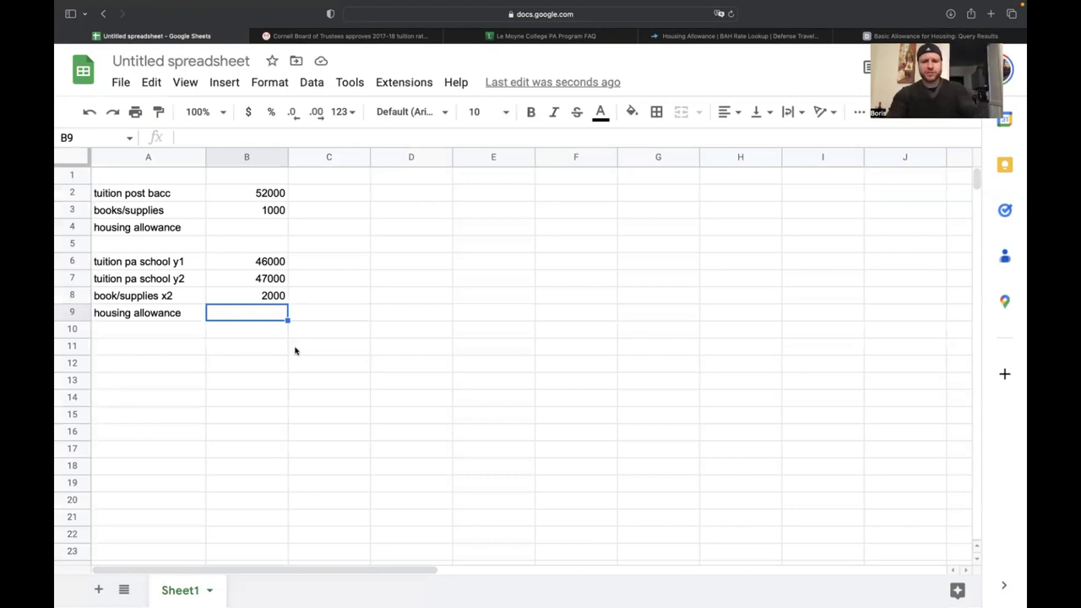
text(=24*1500)
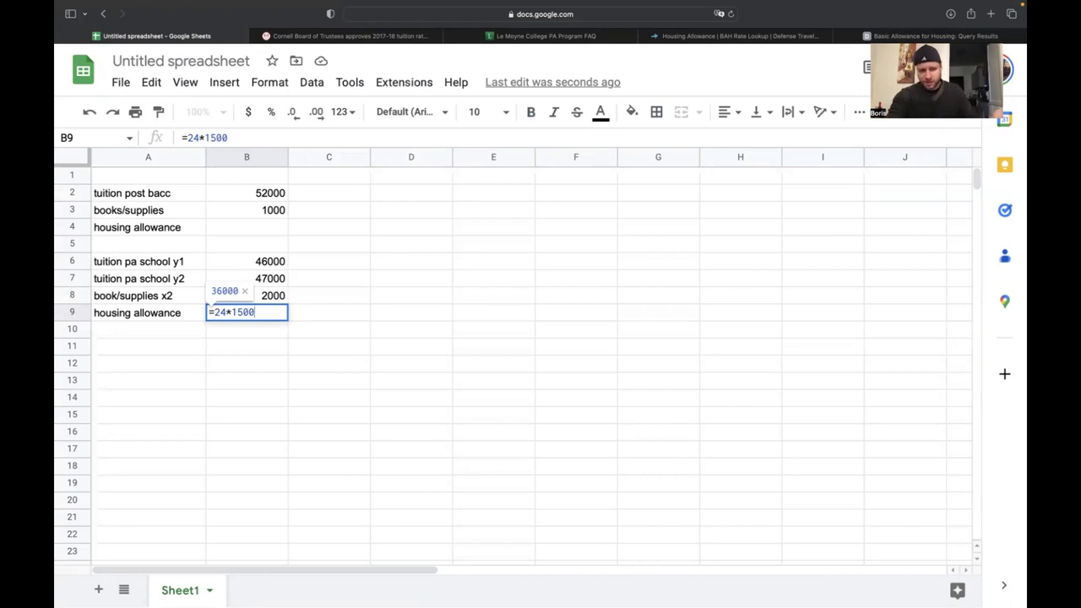
key(Return)
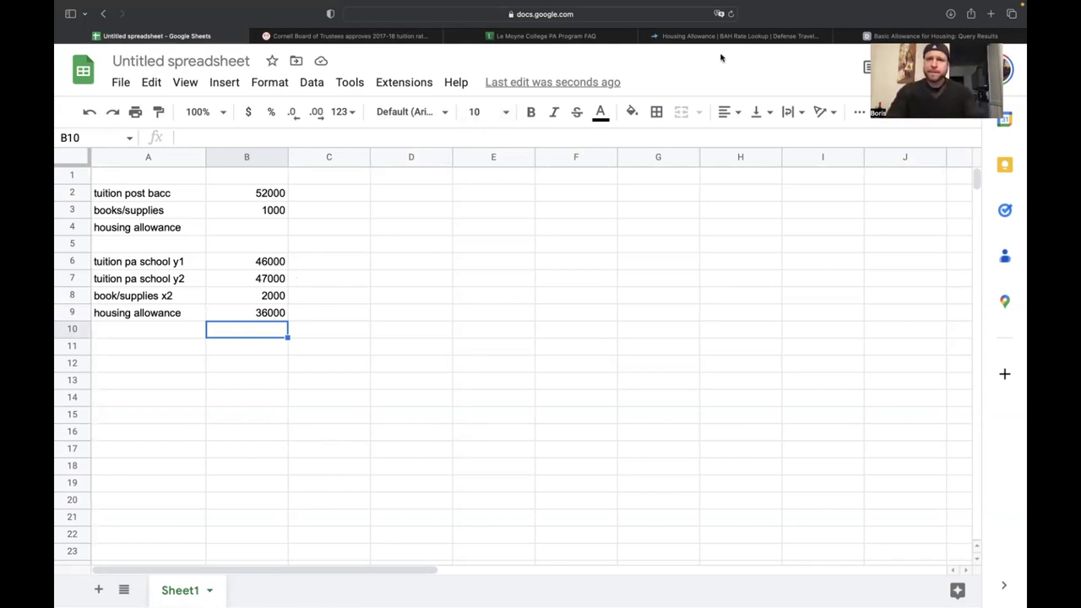
Step: Search the web for "ithaca ny zip code" in a new tab
click(704, 37)
triple_click(549, 352)
key(super+a)
click(586, 351)
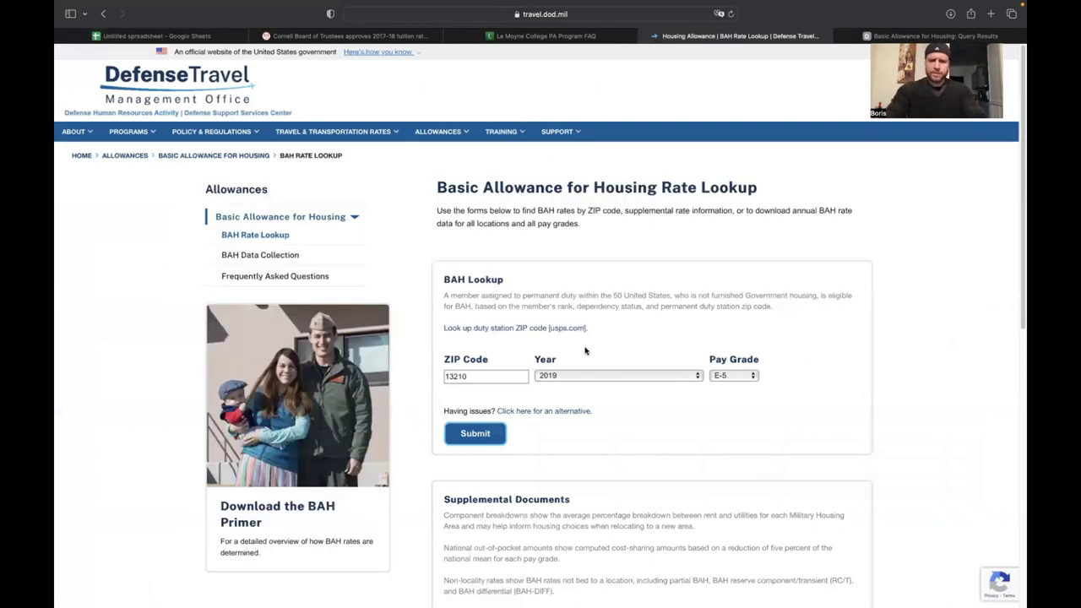
key(super+t)
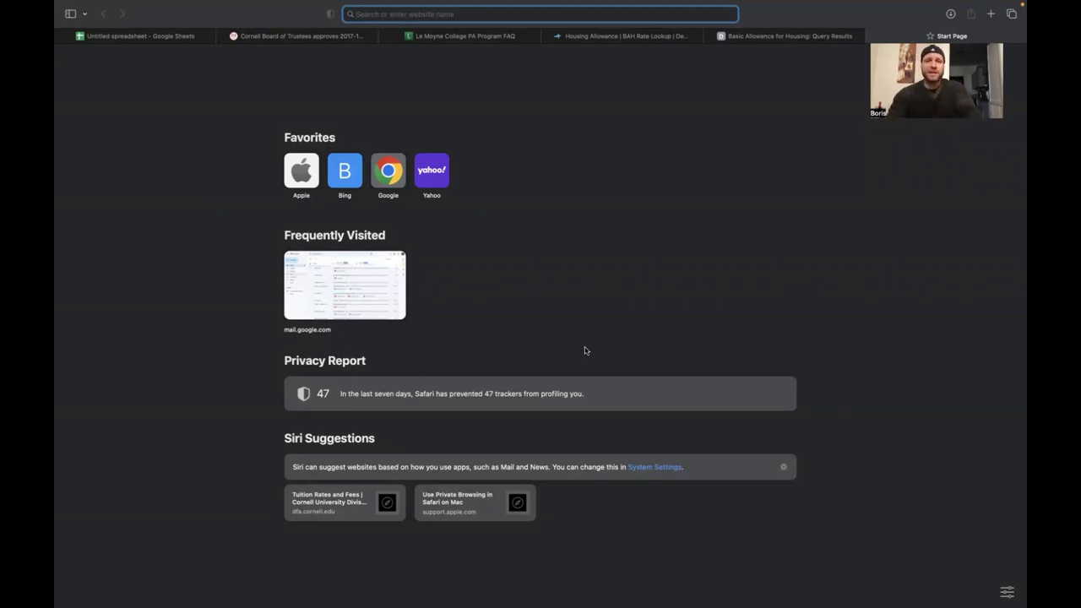
text(itha)
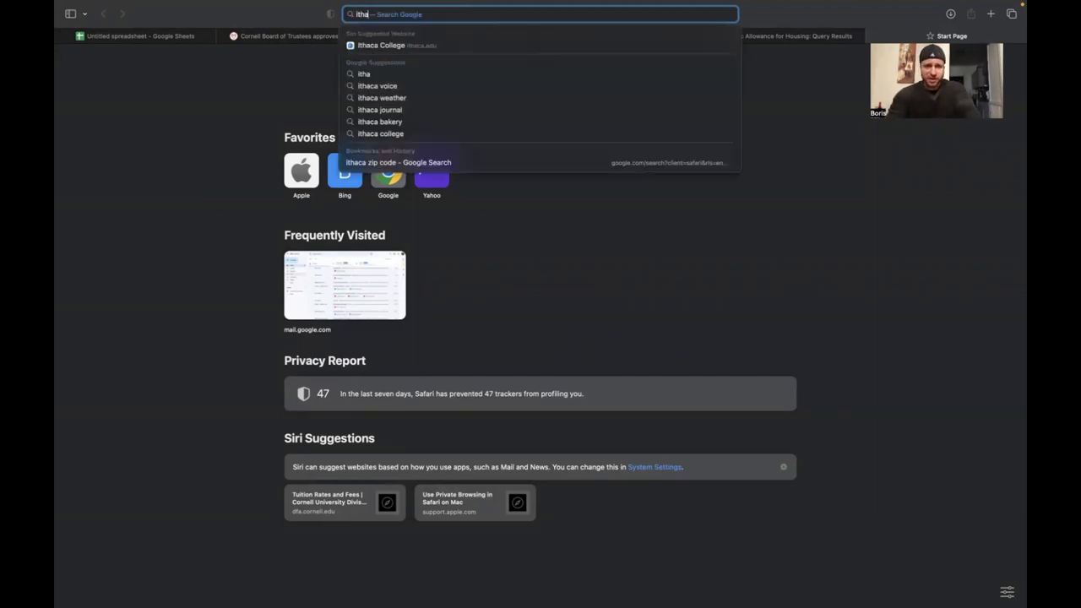
text(ca ny zip code)
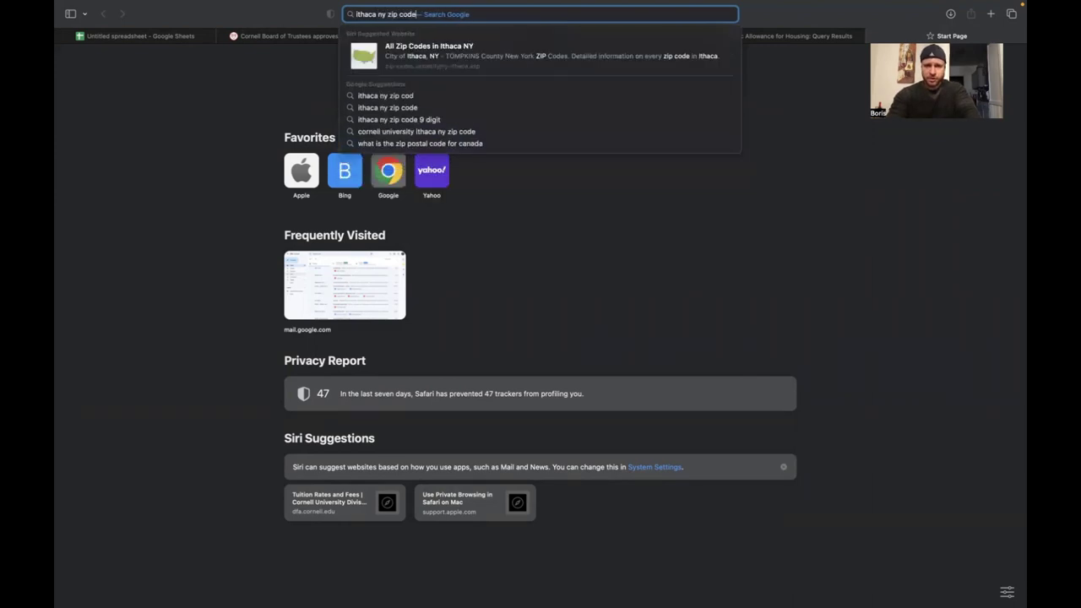
key(Return)
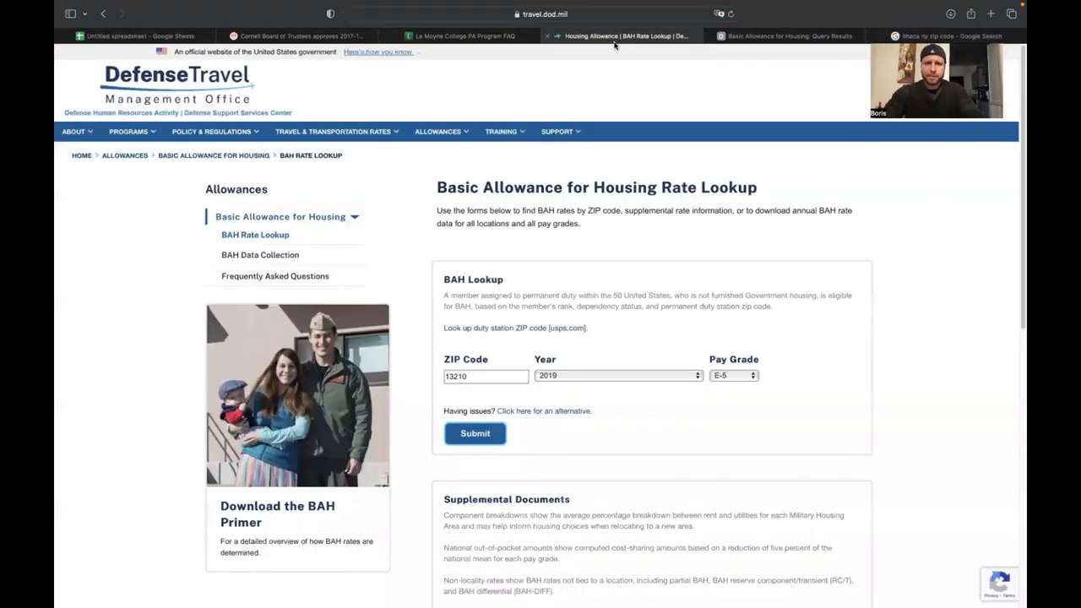
Step: On the BAH Rate Lookup page, look up the 2017 housing allowance for ZIP code 14853 at pay grade E-5
click(615, 37)
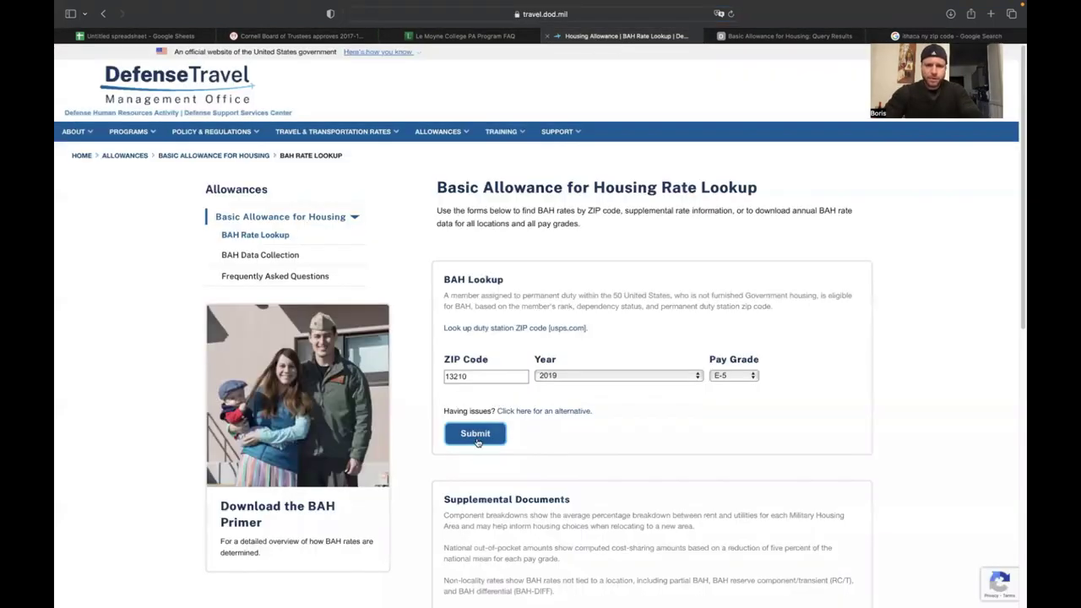
double_click(508, 378)
text(14853)
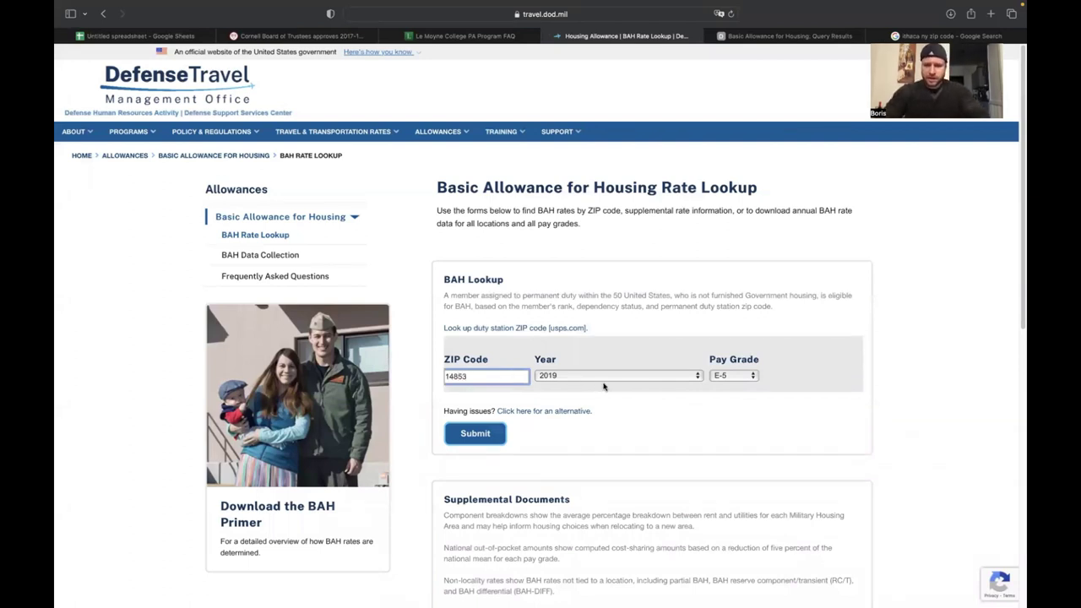
click(616, 380)
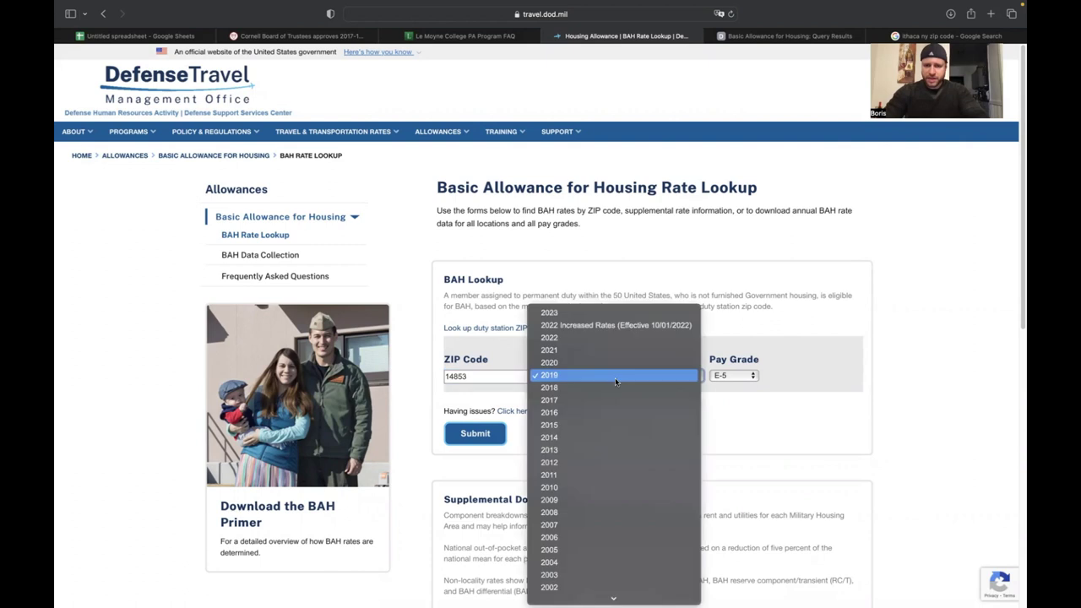
click(558, 400)
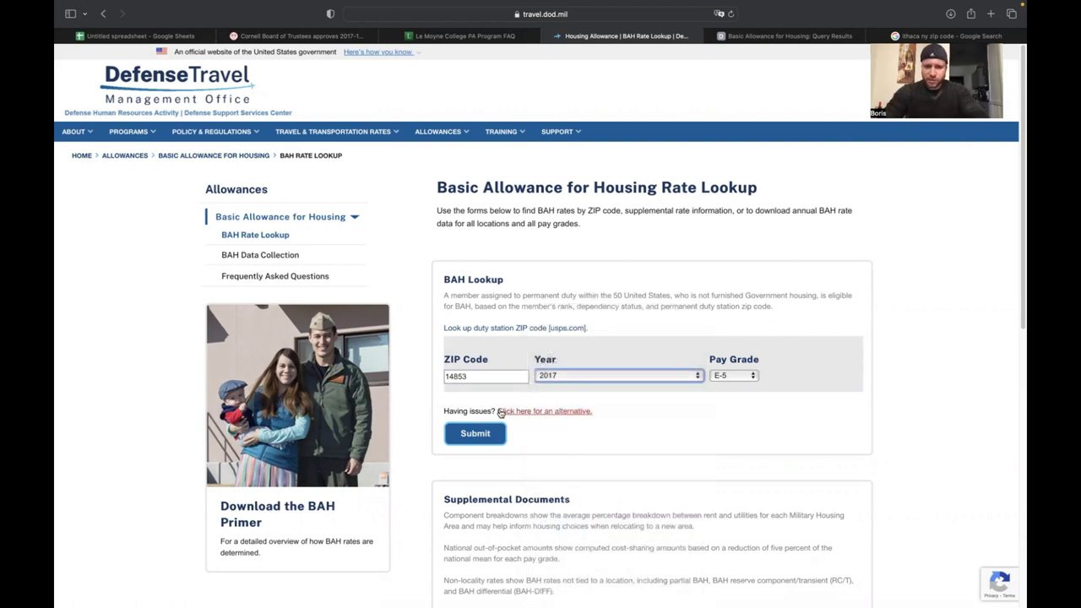
click(475, 434)
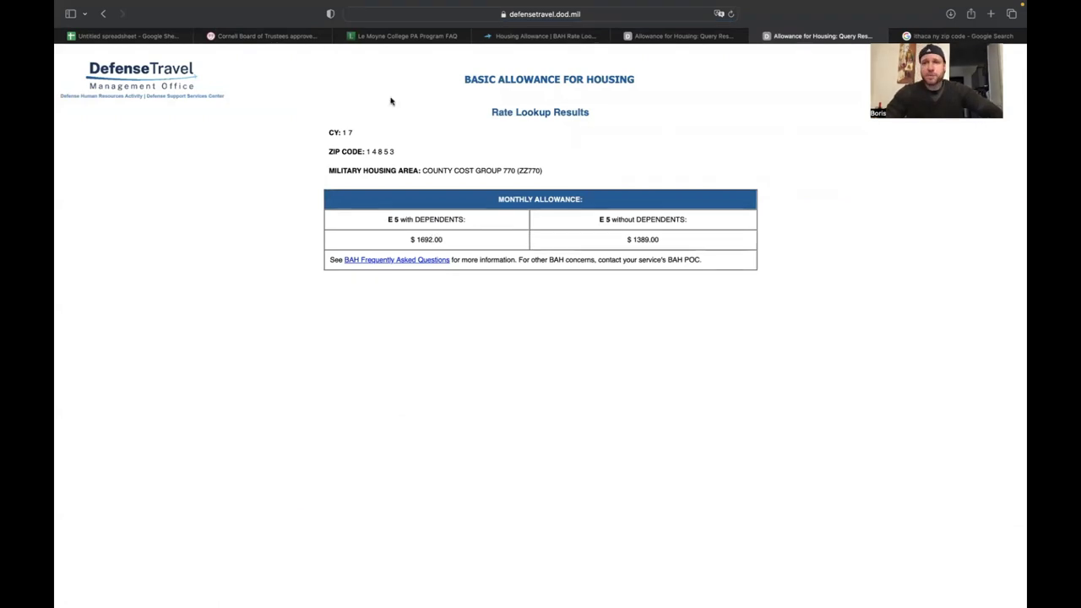
Step: Return to the spreadsheet and enter the post-bacc housing allowance in B4 as =8*1700
click(186, 39)
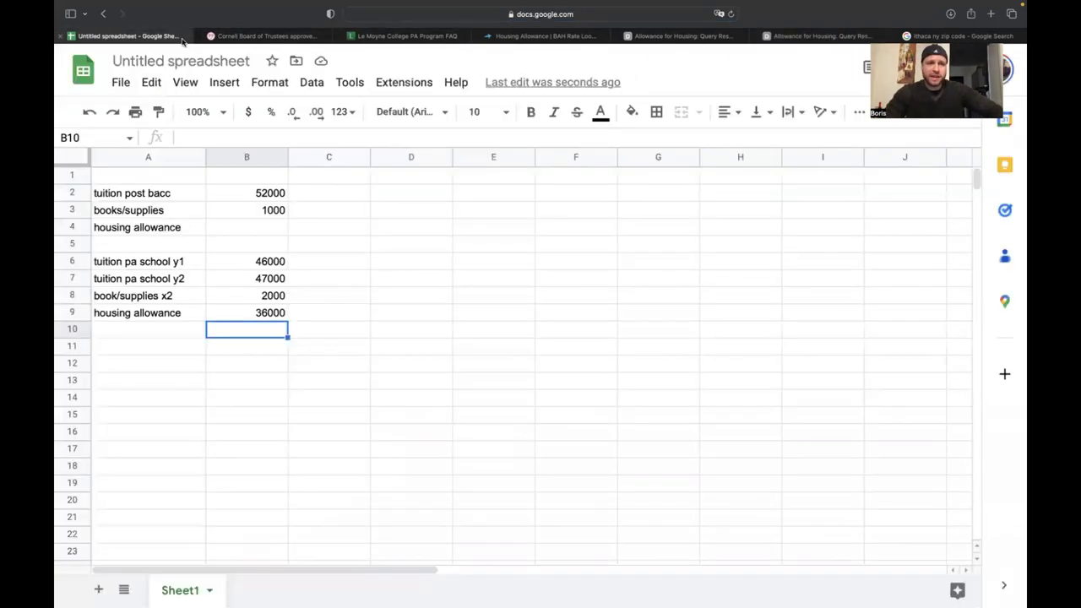
click(269, 228)
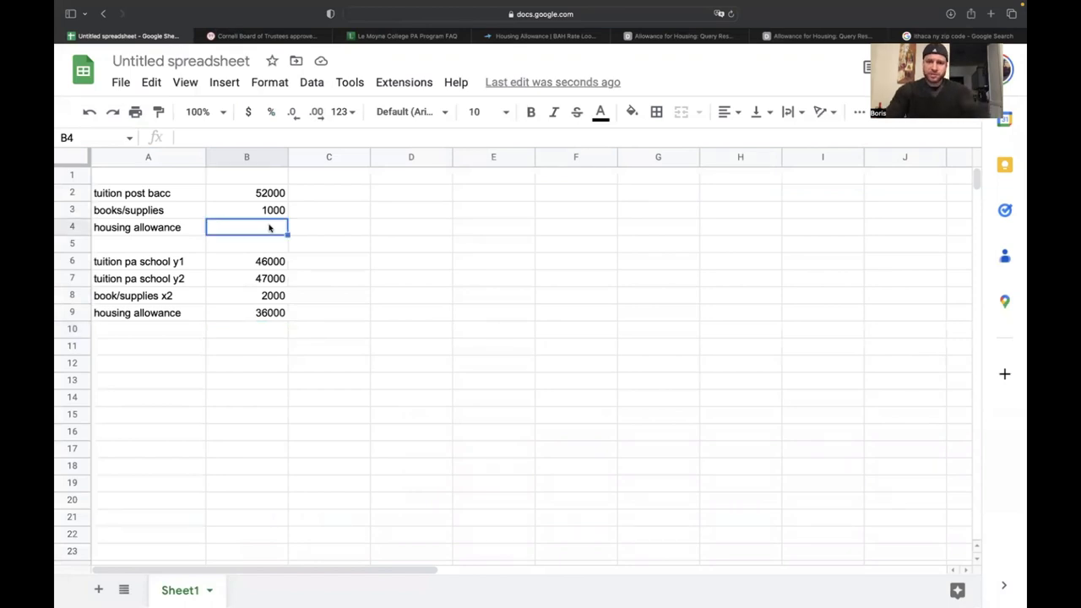
text(=9)
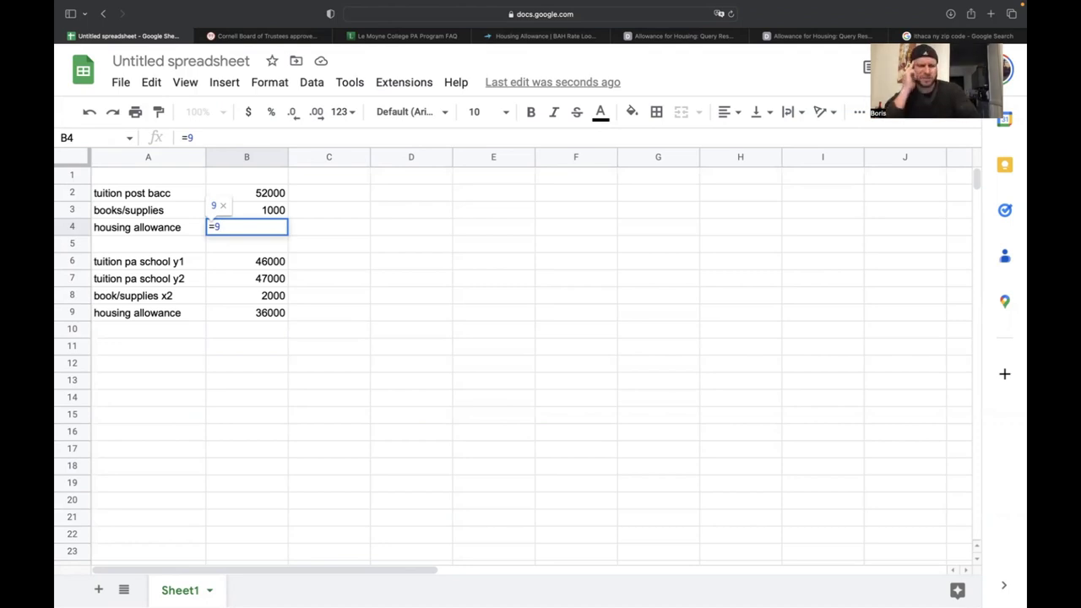
key(BackSpace)
text(8)
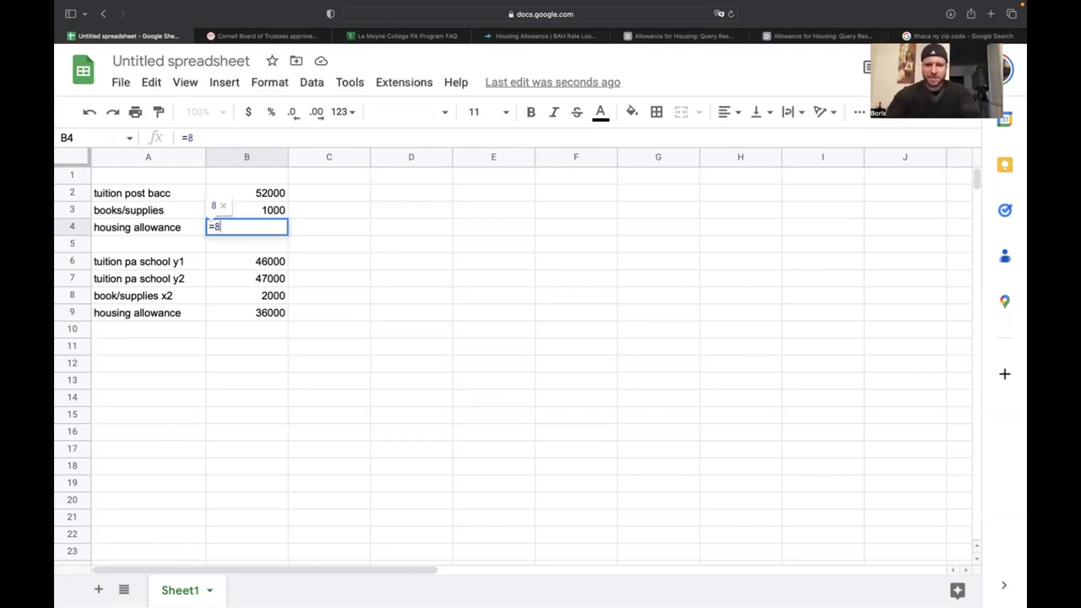
text(*1700)
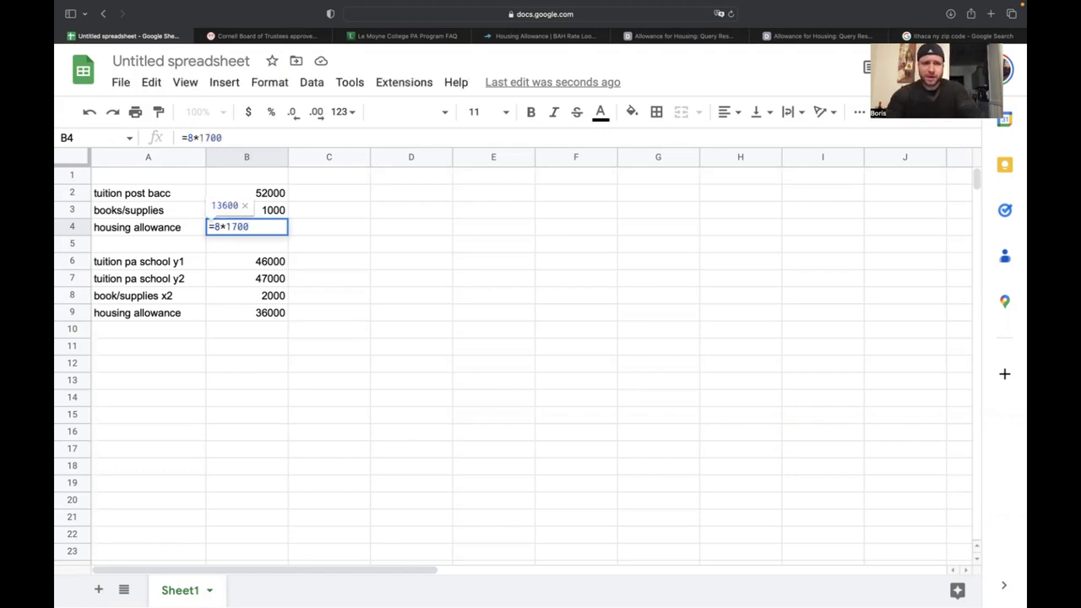
key(Return)
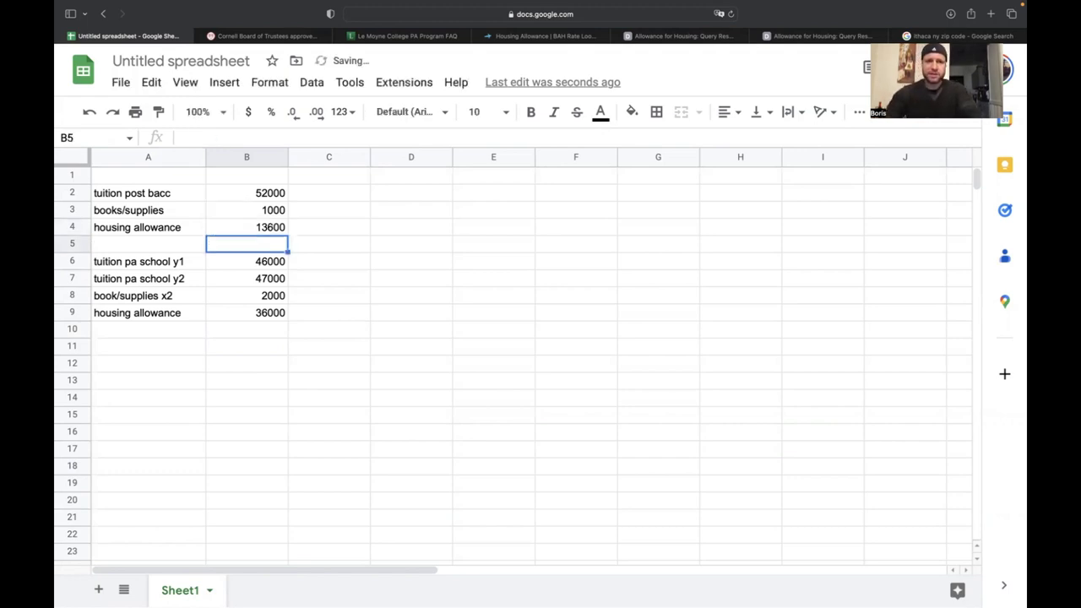
Step: Total all the post-bacc and PA school costs in B11 with =sum(B2:B9)
click(329, 295)
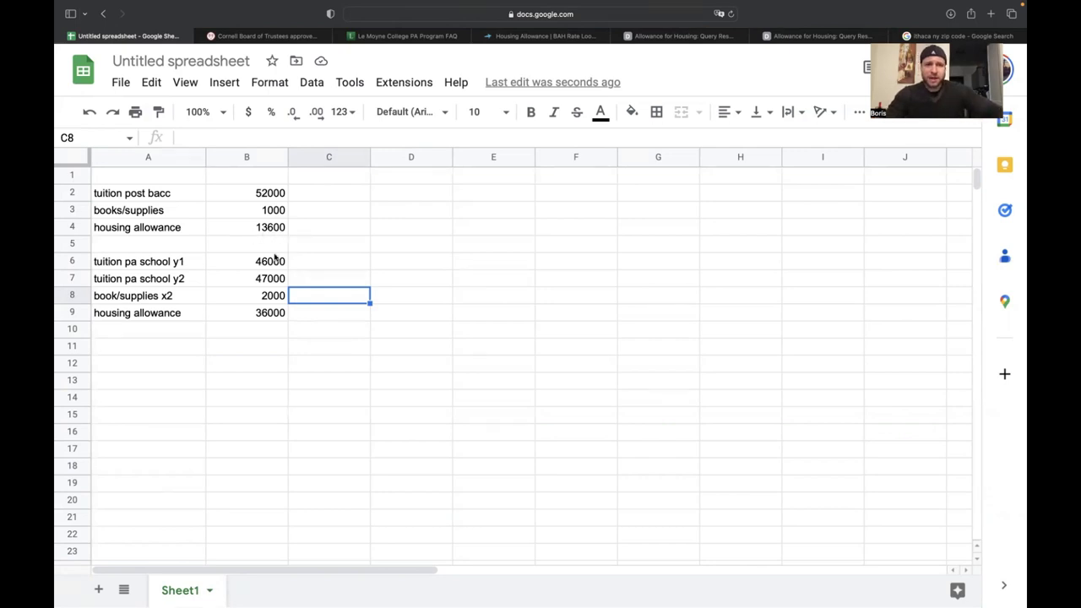
click(271, 348)
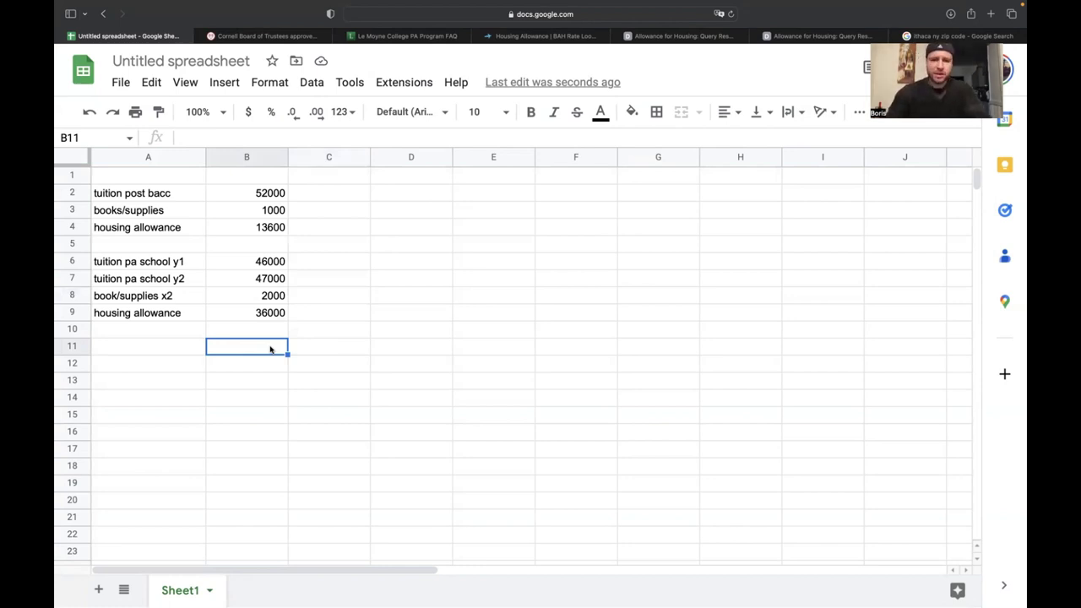
text(=sum)
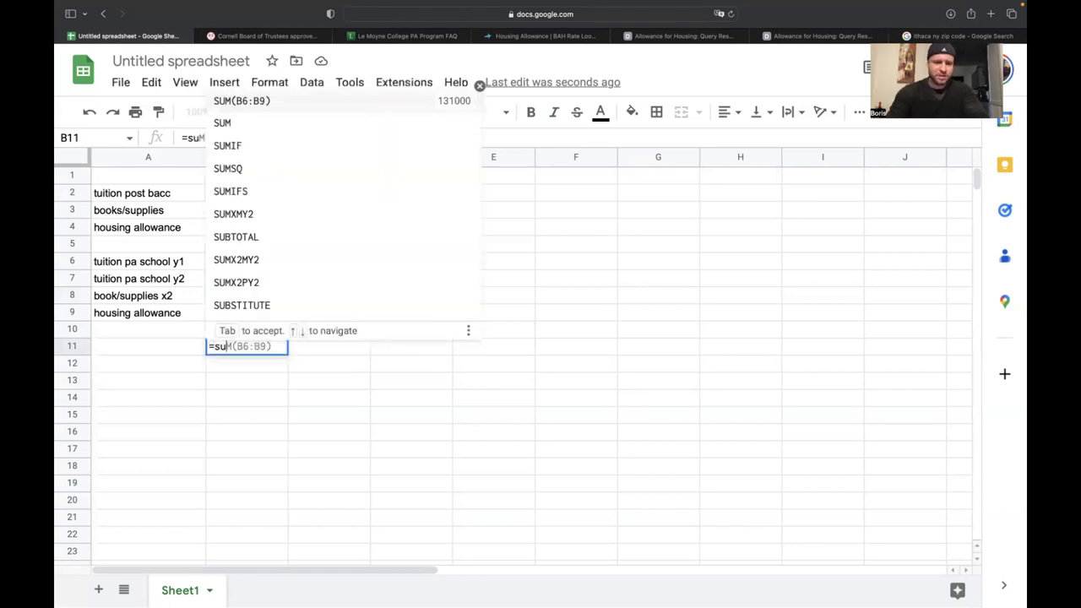
text(()
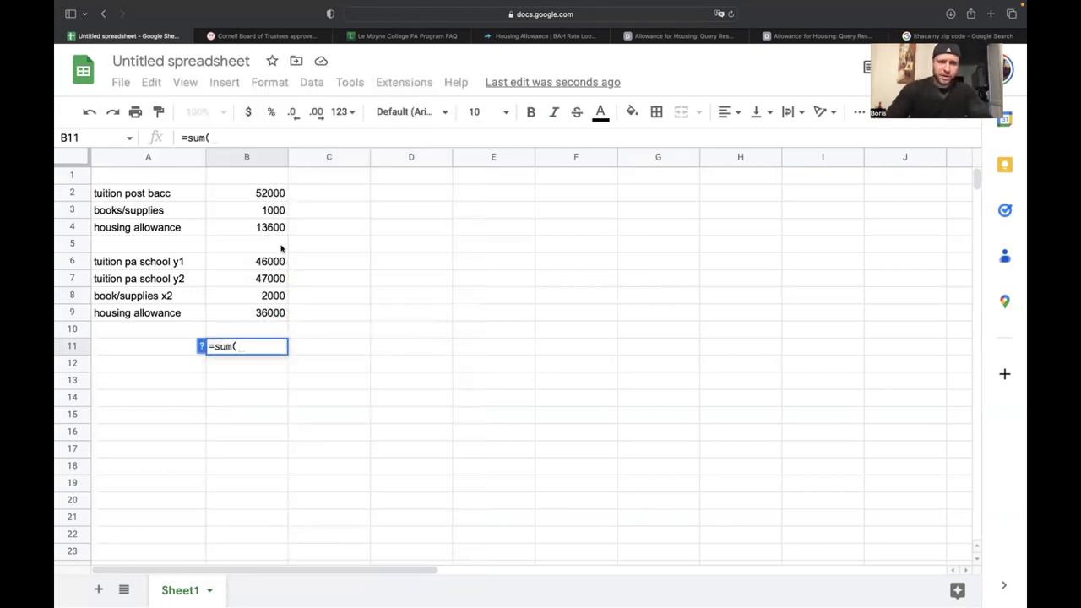
drag(268, 196, 262, 326)
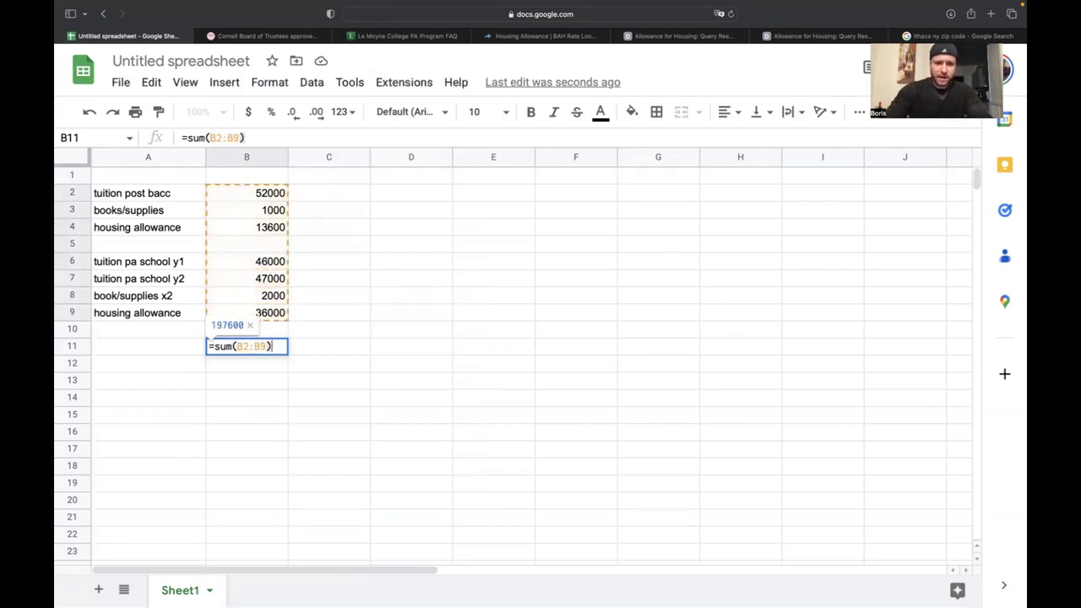
key(Return)
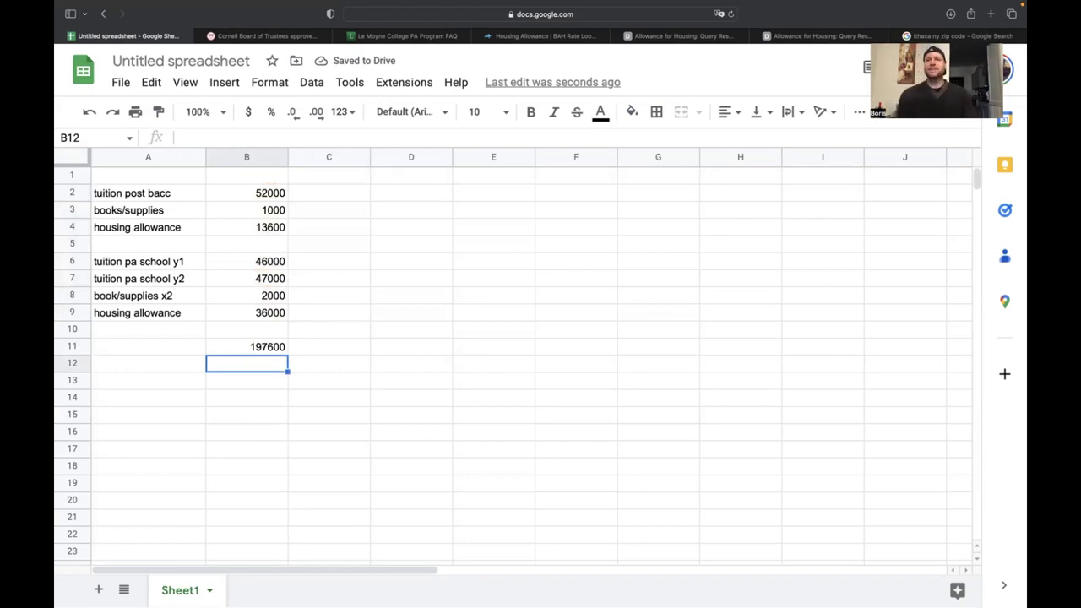
Step: Make the overall cost total in B11 bold
click(247, 346)
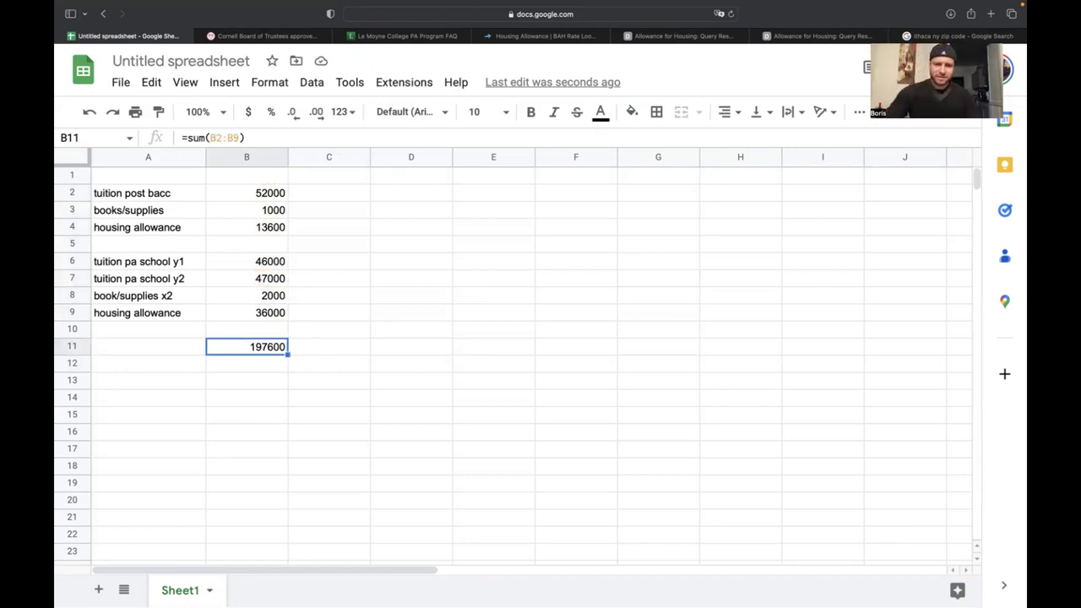
key(super+b)
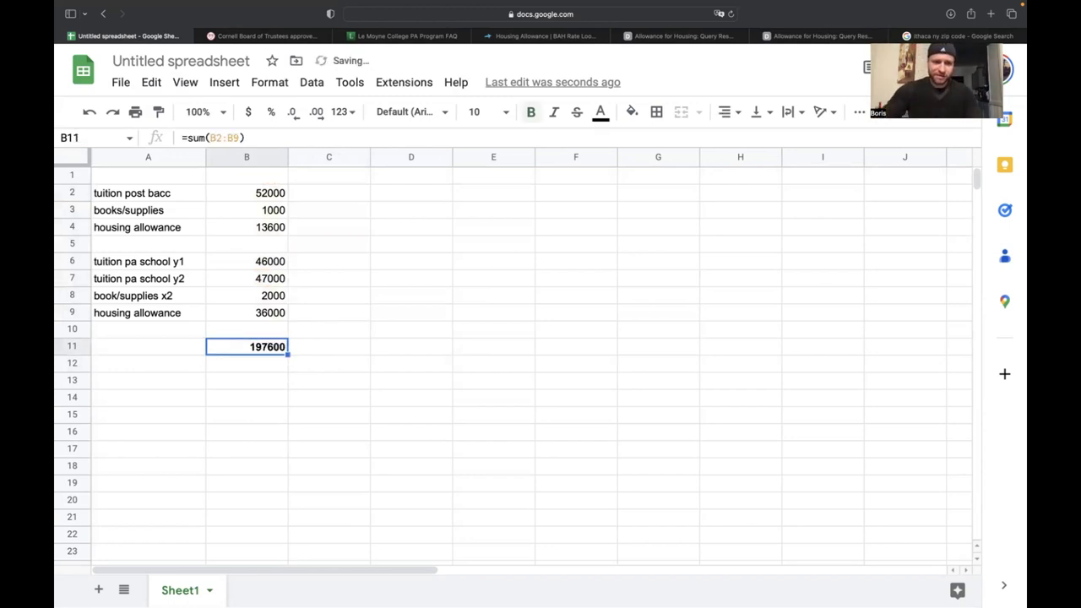
click(254, 381)
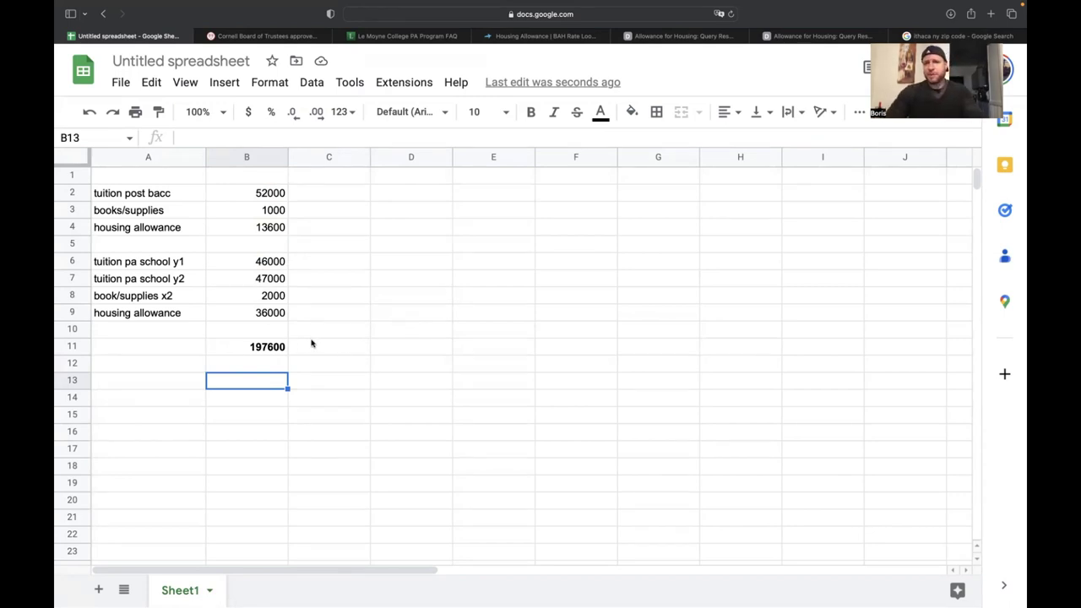
mouse_move(613, 7)
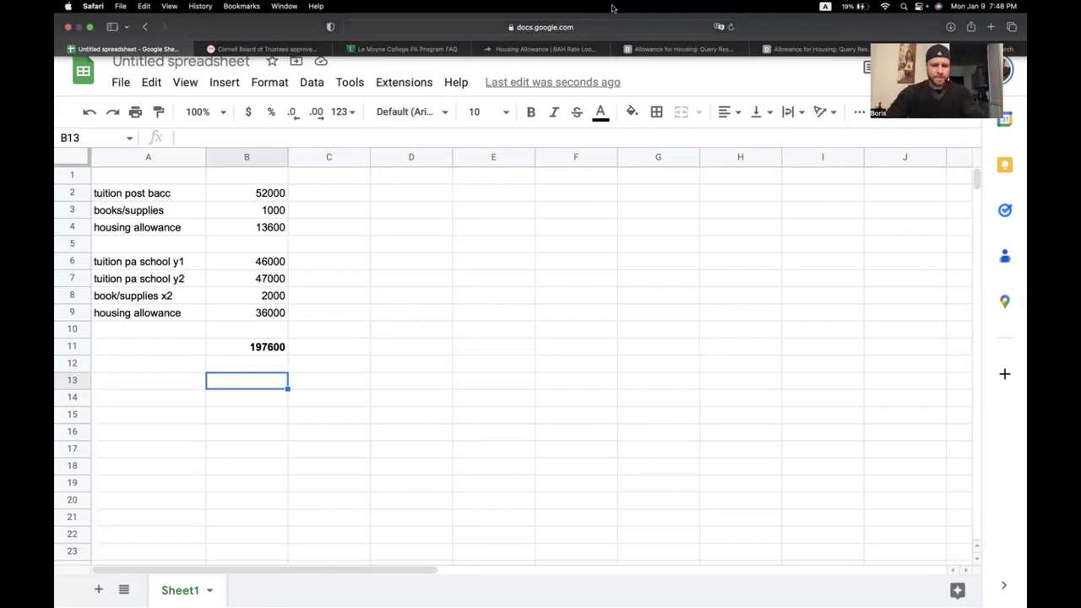